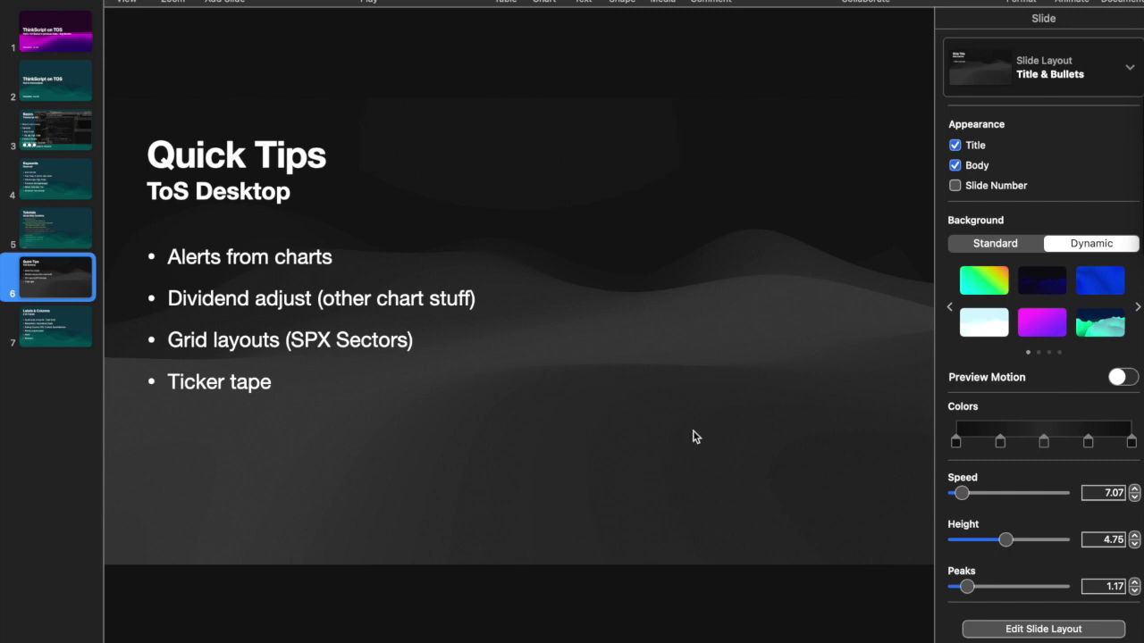
Switch to thinkorswim and bring up its home dashboard
key("super+Tab")
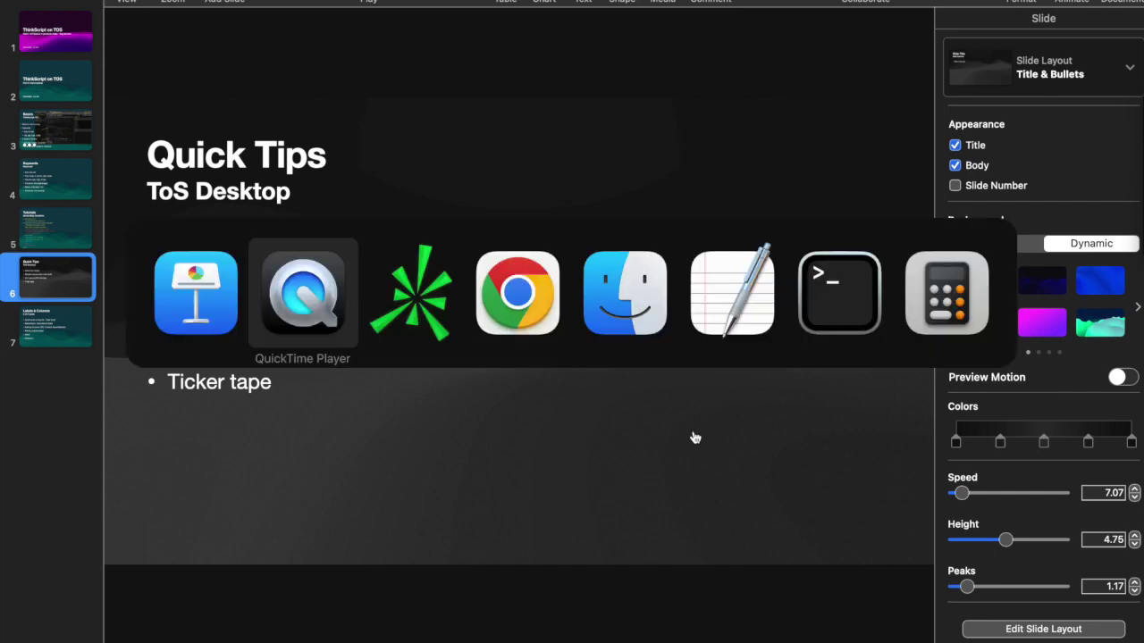
key("super+Tab")
key("super+Tab")
key("super+Tab")
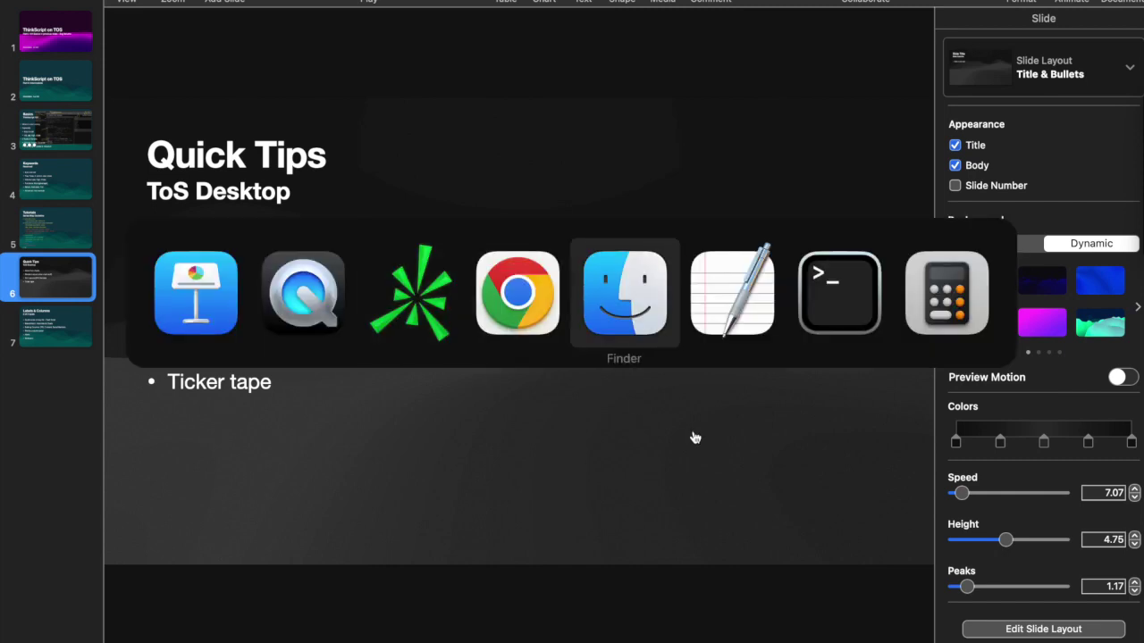
key("super+Tab")
key("super+Tab")
key("super+Tab")
key("super+Tab")
key("super+Tab")
key("super+Tab")
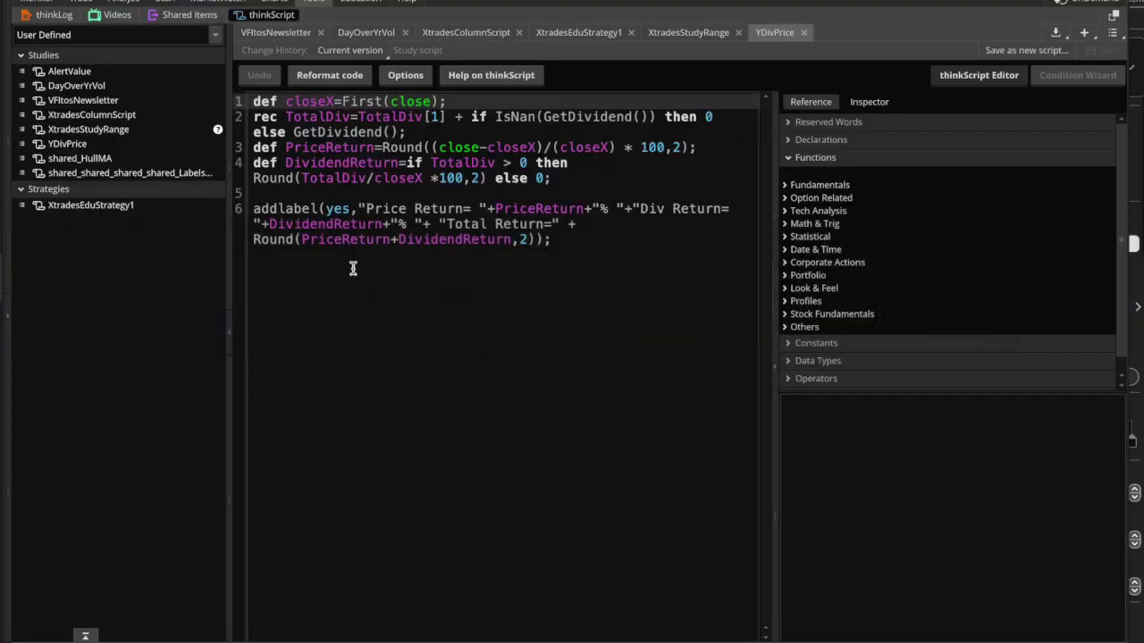
left_click(300, 98)
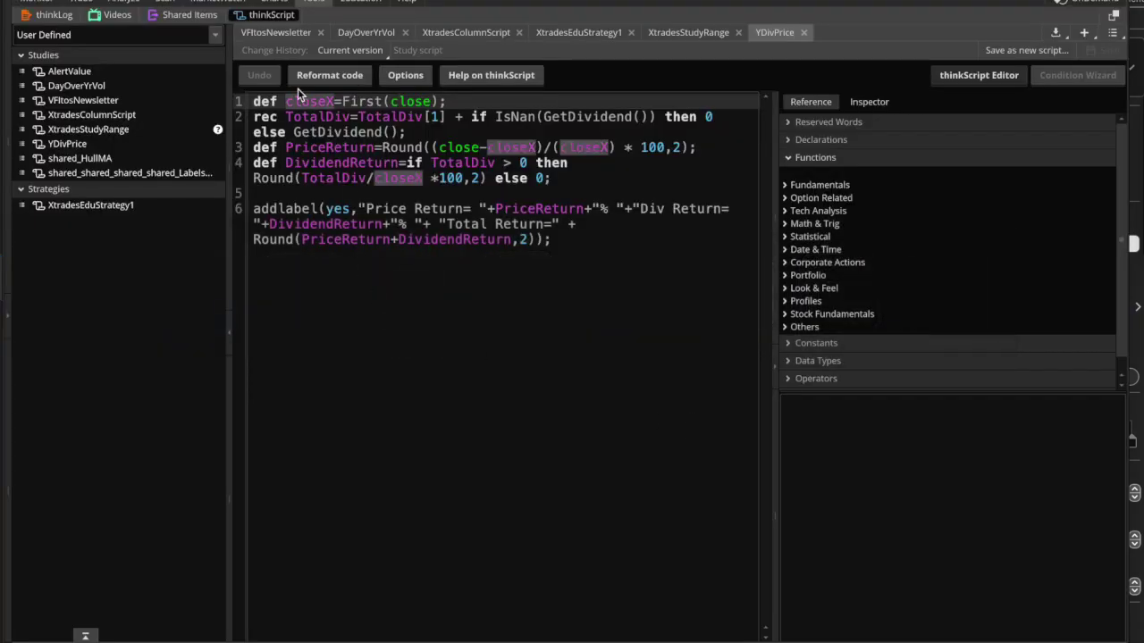
left_click(206, 5)
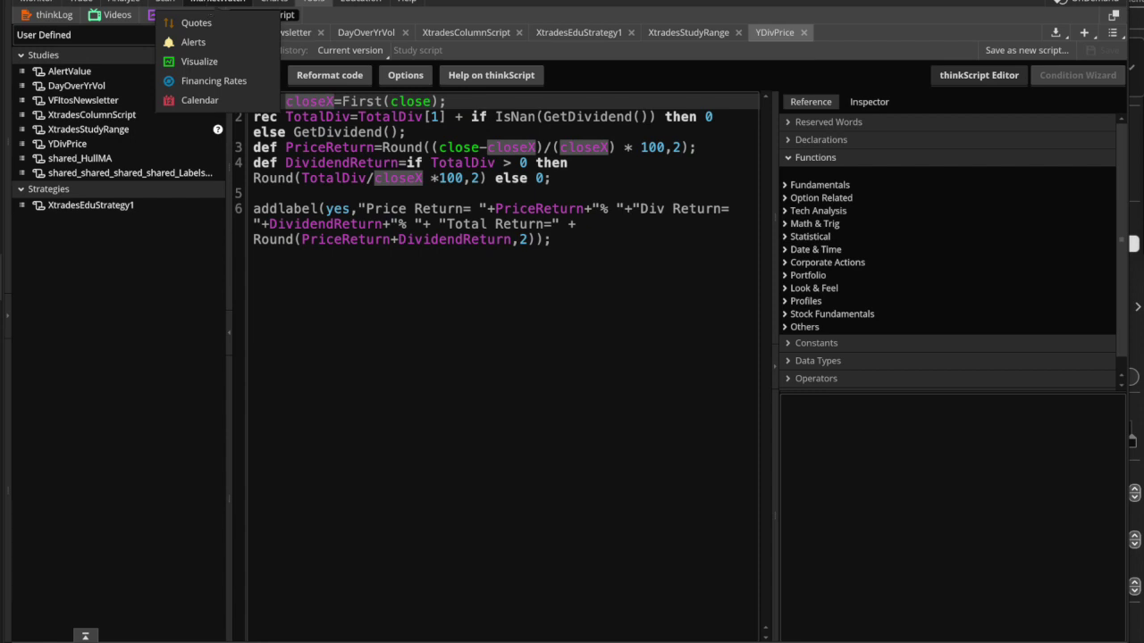
key("Escape")
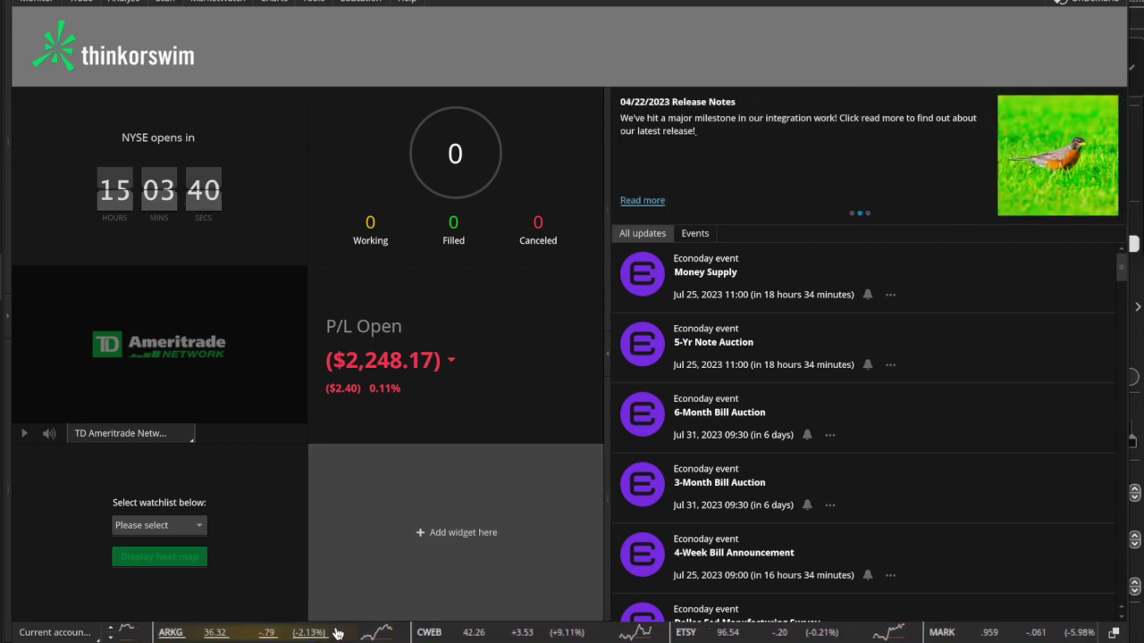
Set the ticker tape's watchlist to the public S&P 500 Sector Indices list
left_click(88, 634)
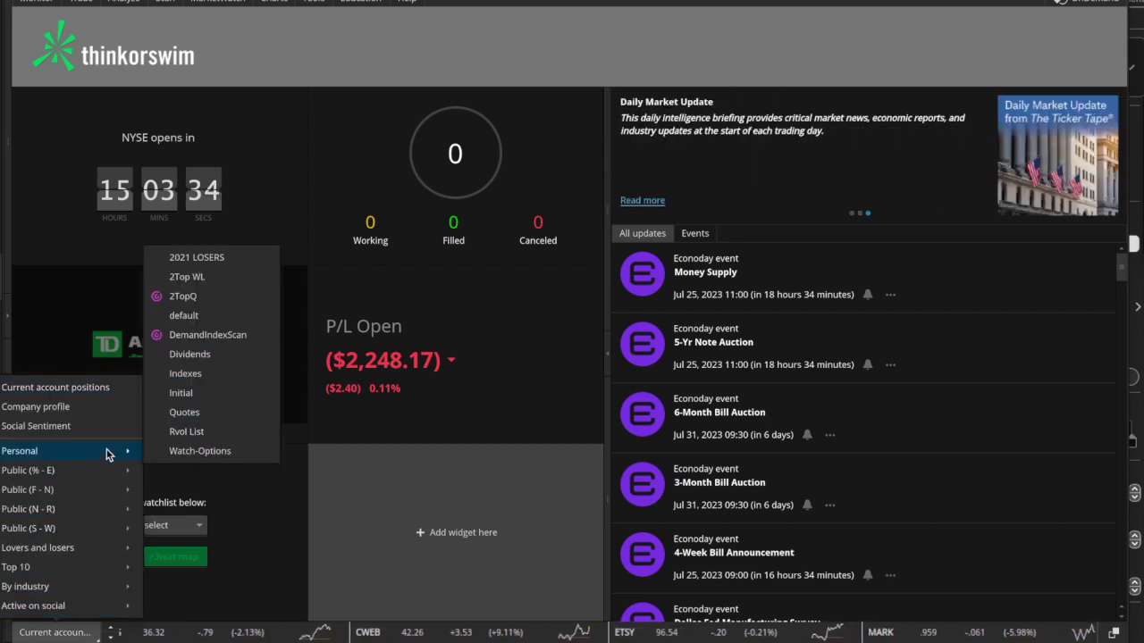
mouse_move(106, 520)
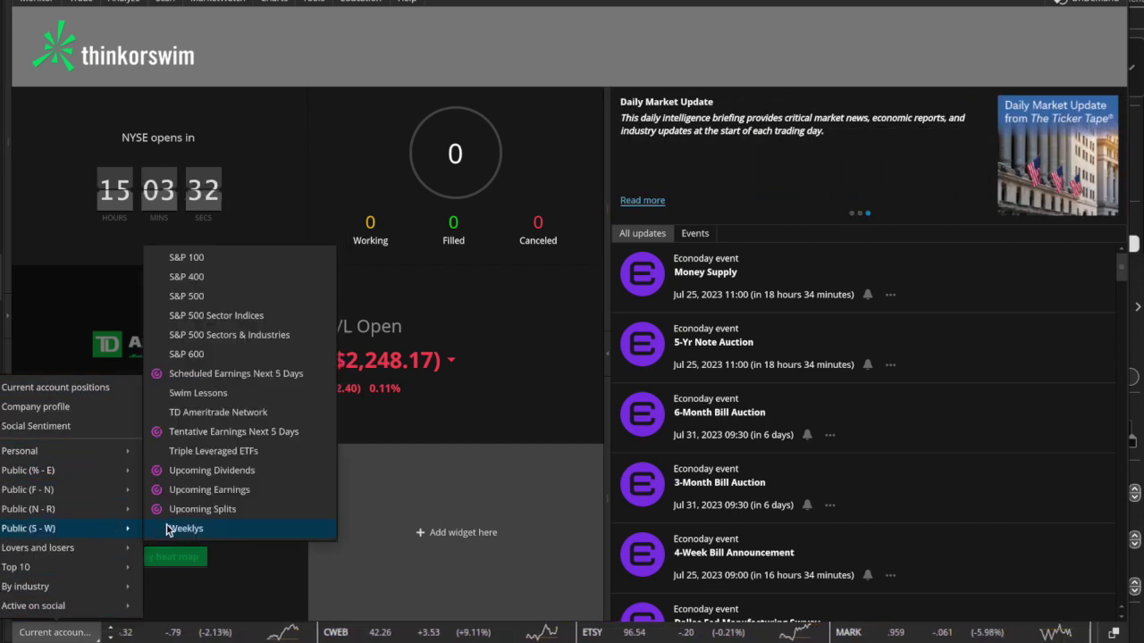
left_click(225, 316)
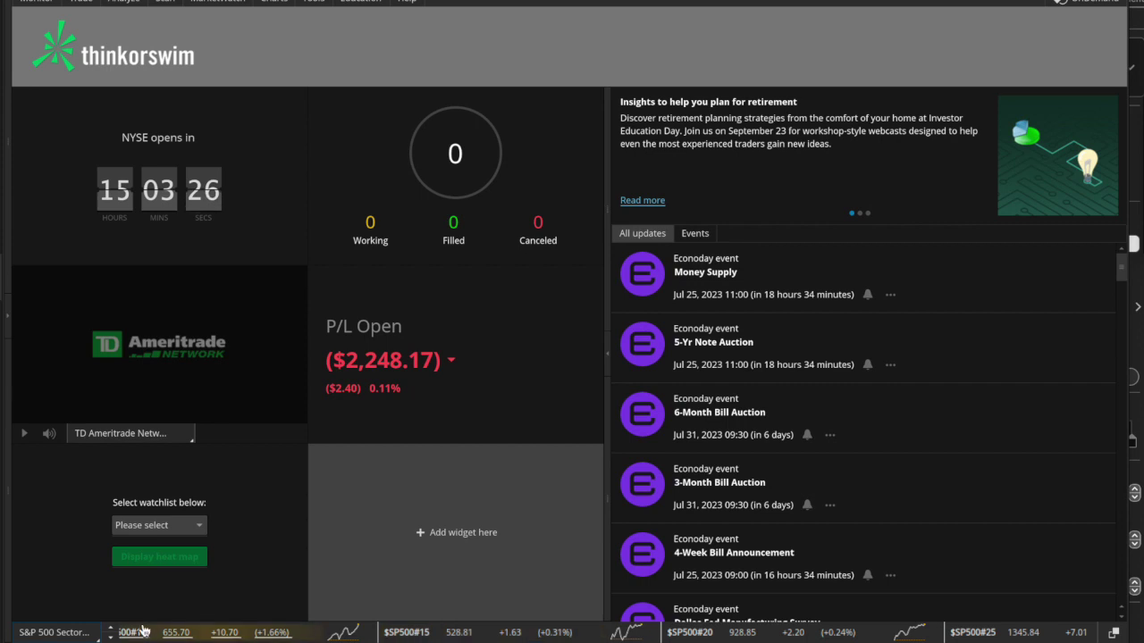
Set the ticker tape's watchlist to the public S&P 500 list
left_click(54, 632)
mouse_move(99, 523)
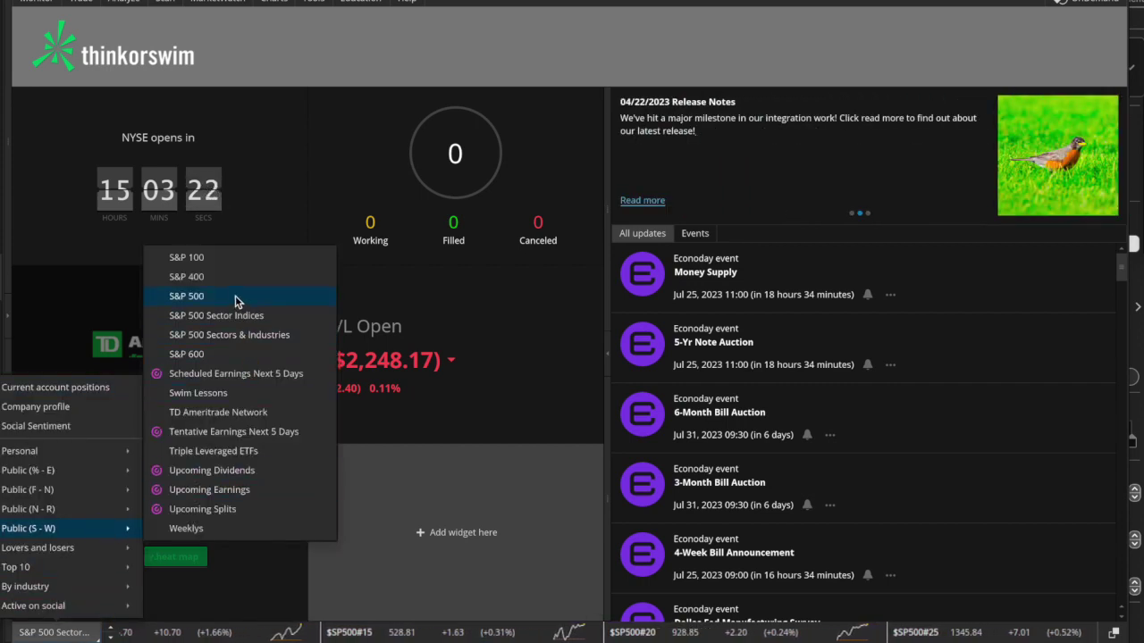
left_click(187, 295)
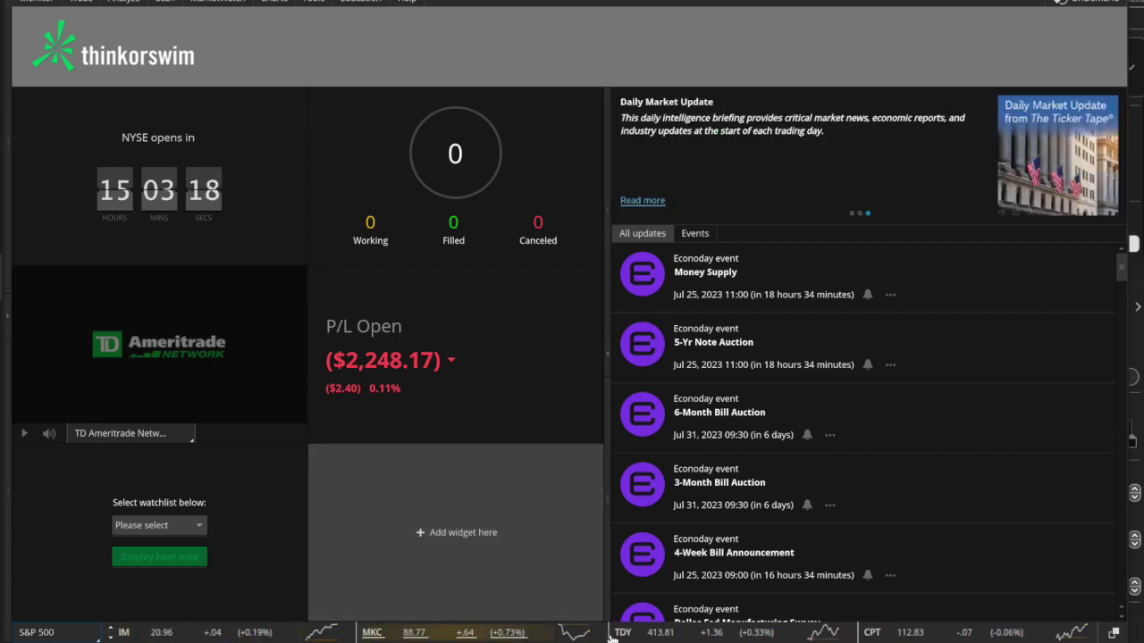
Detach the ticker tape into its own window along the screen's lower edge and view it with the MarketWatch quotes
left_click(1115, 633)
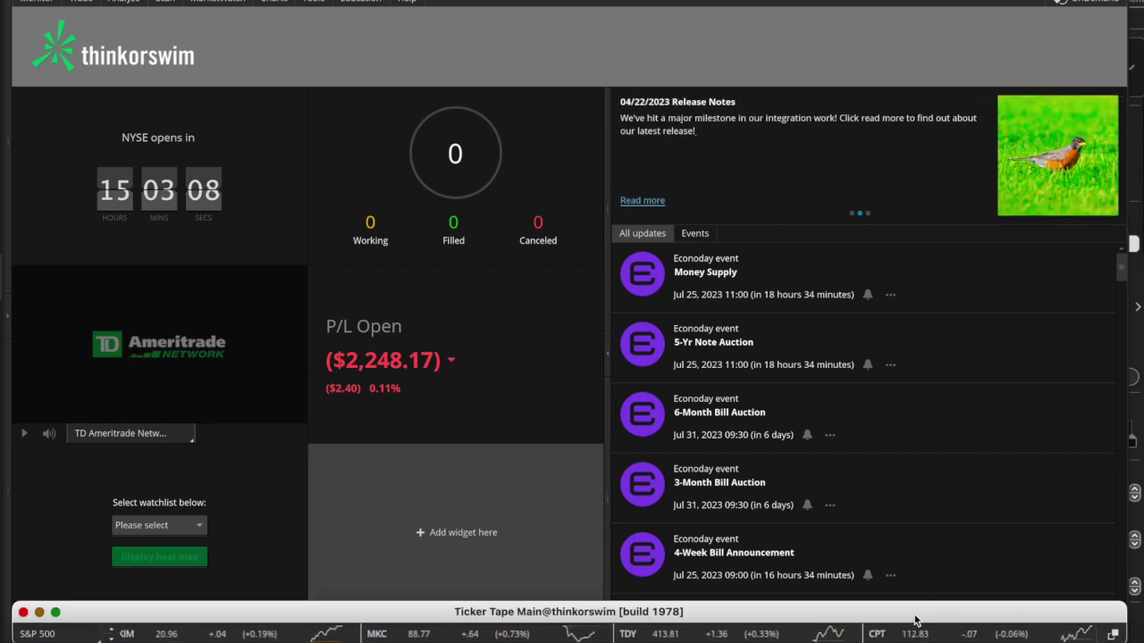
left_click_drag(915, 619, 910, 625)
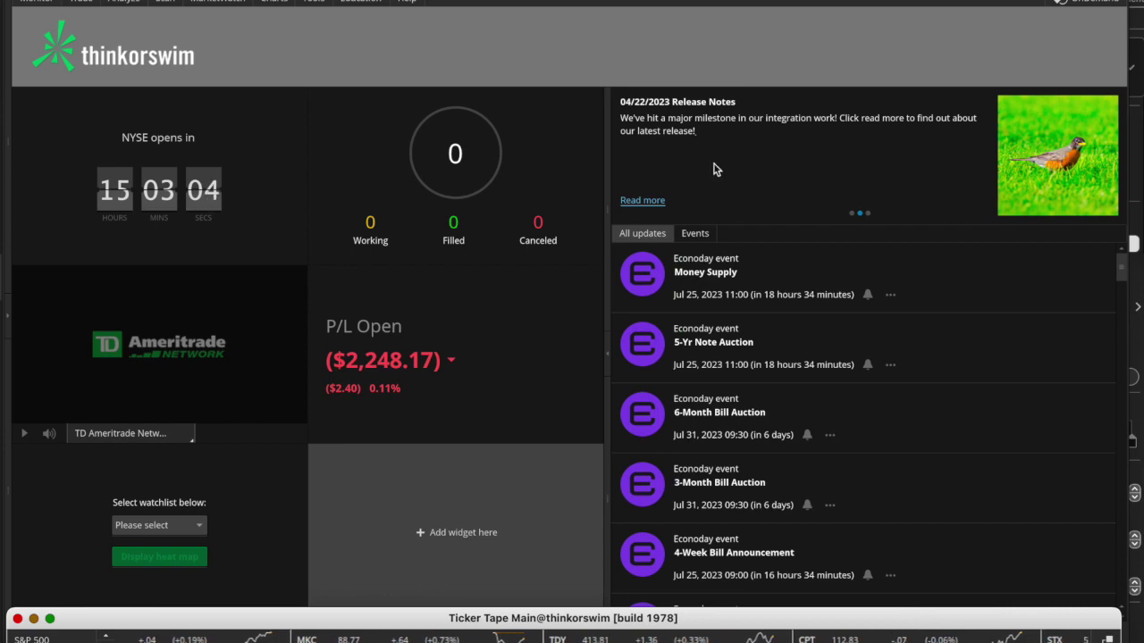
left_click(224, 3)
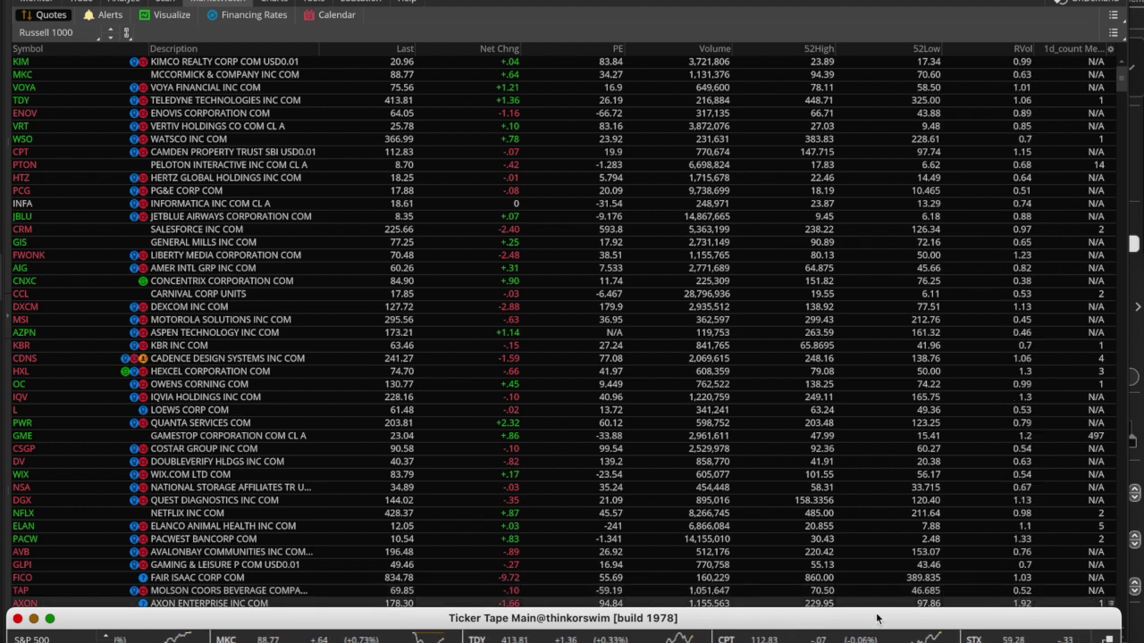
left_click(581, 7)
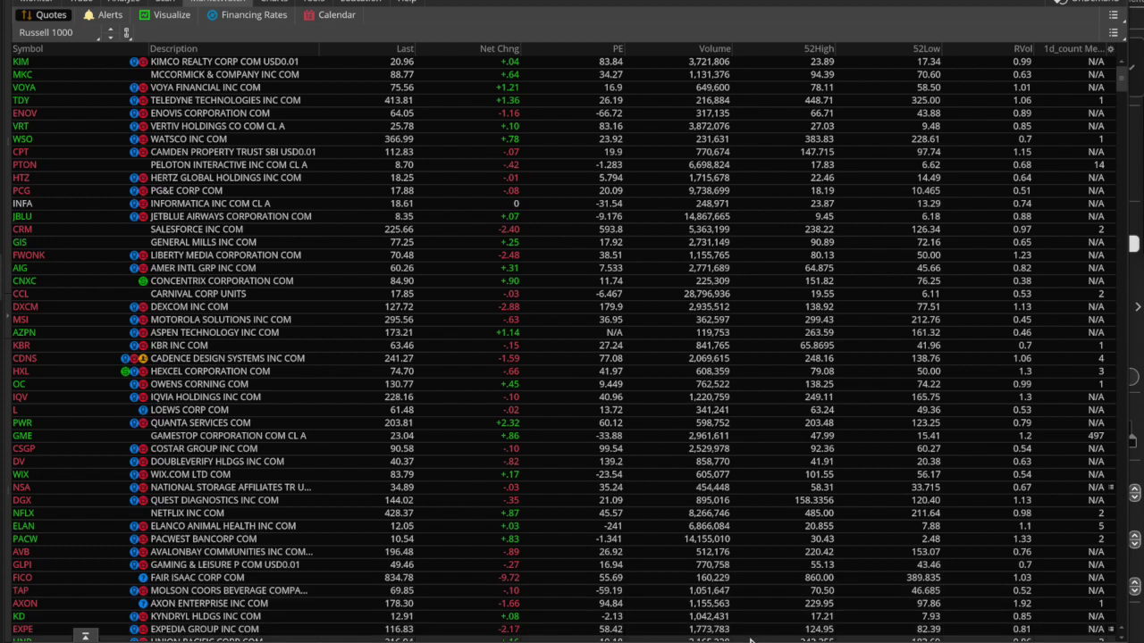
mouse_move(748, 634)
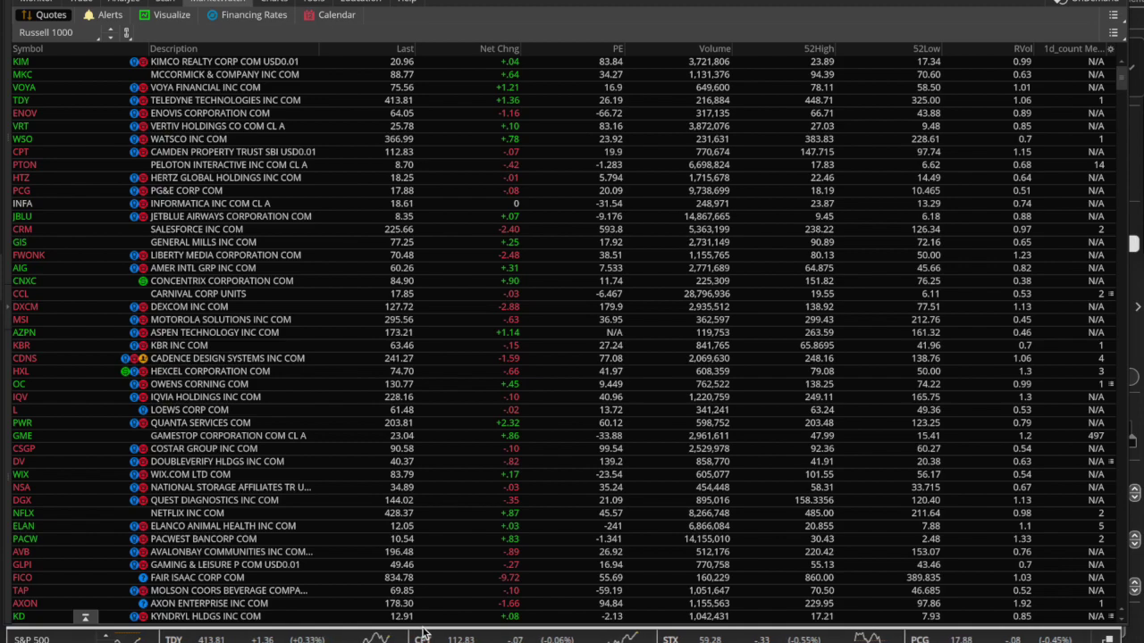
Check the Quick Tips slide in Keynote, and return to thinkorswim to open the TSLA chart
key("super+Tab")
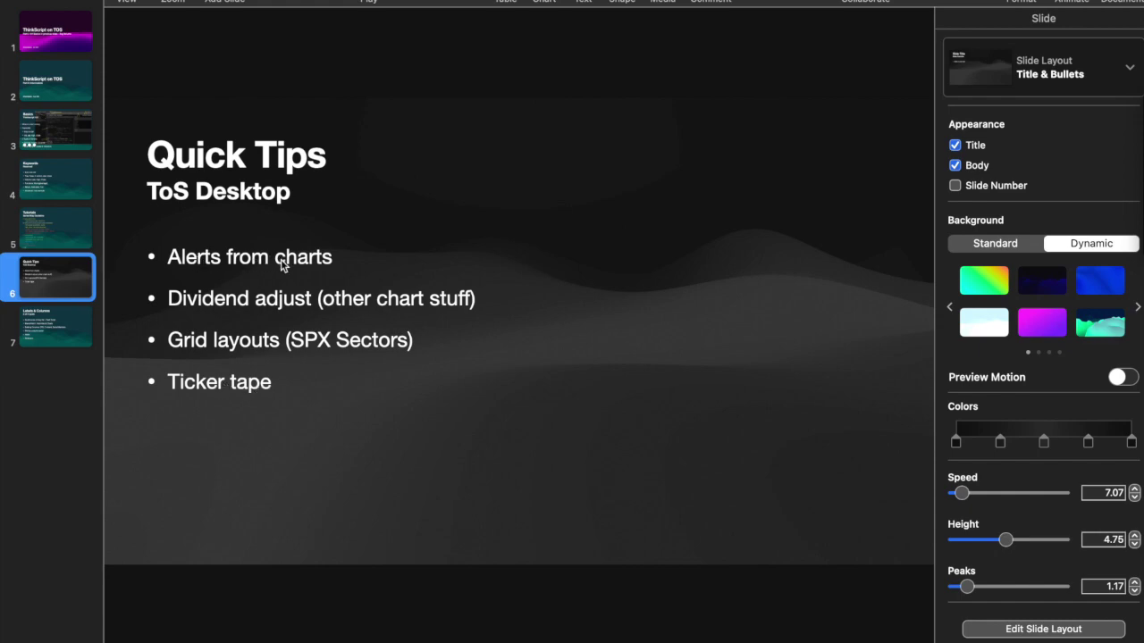
key("super+Tab")
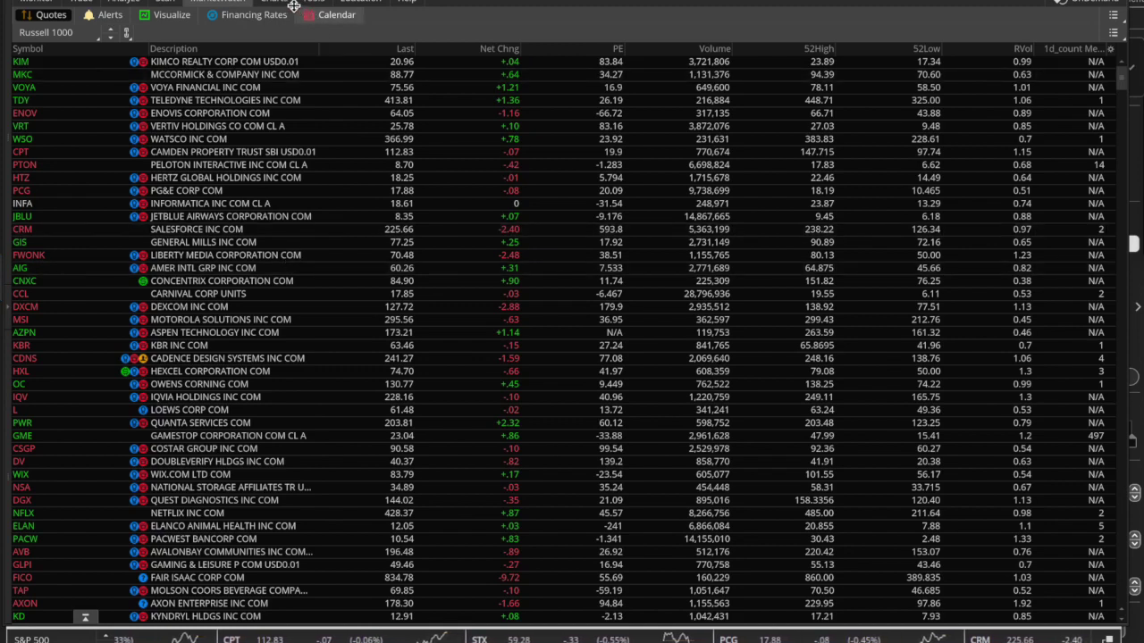
left_click(277, 3)
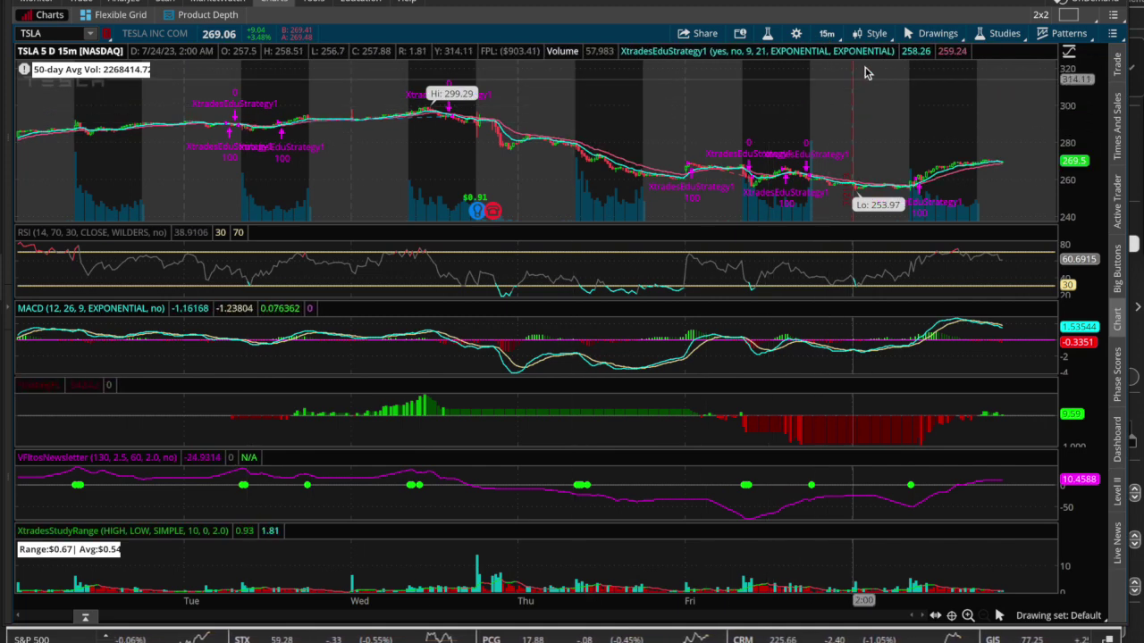
Draw a trendline on the TSLA chart from the 299.29 high down to just below 260 on Friday
left_click(940, 33)
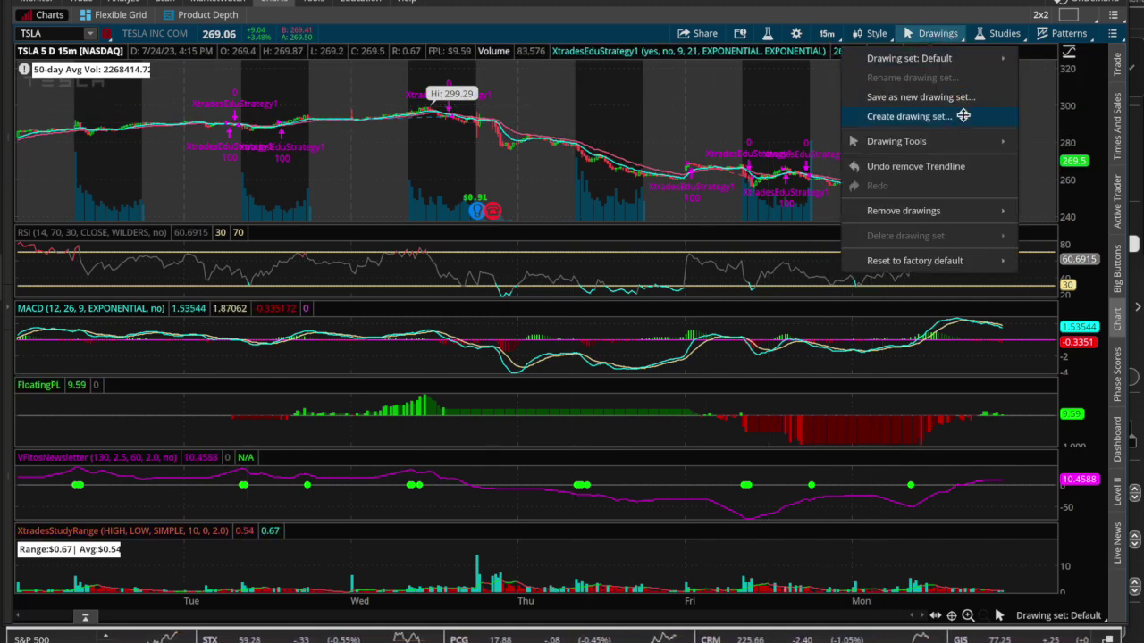
mouse_move(974, 142)
left_click(1031, 171)
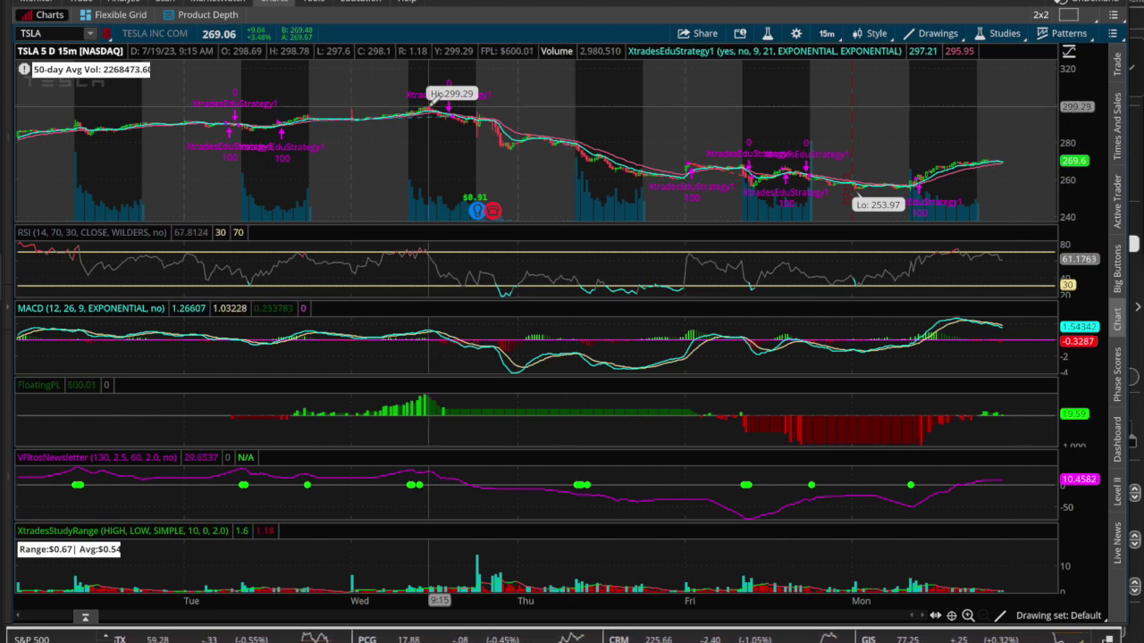
left_click(429, 108)
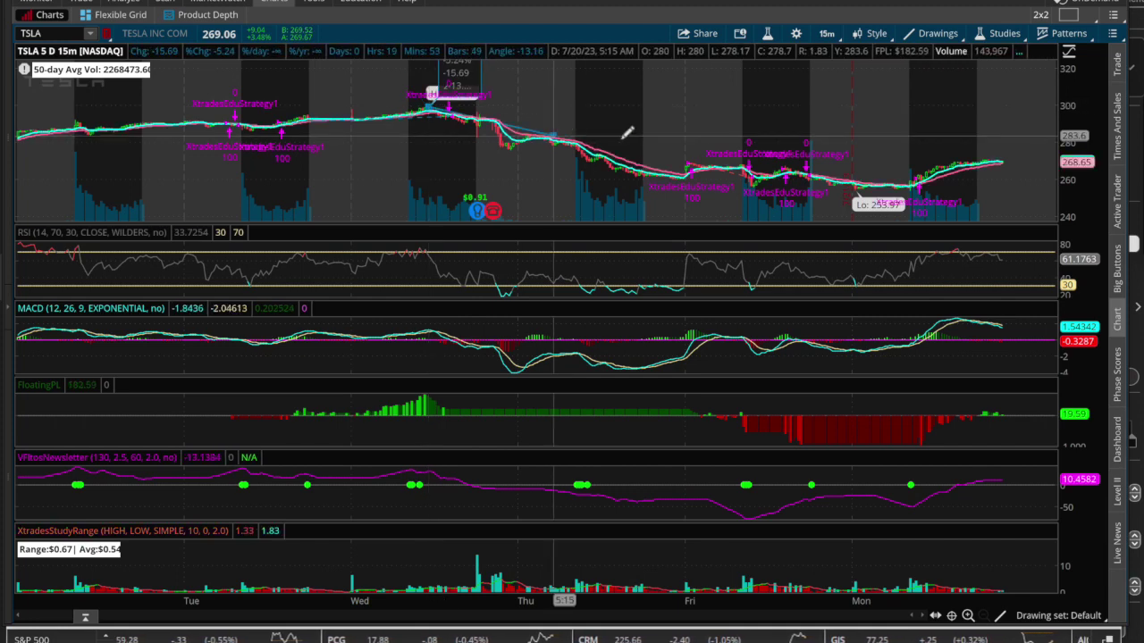
left_click(735, 176)
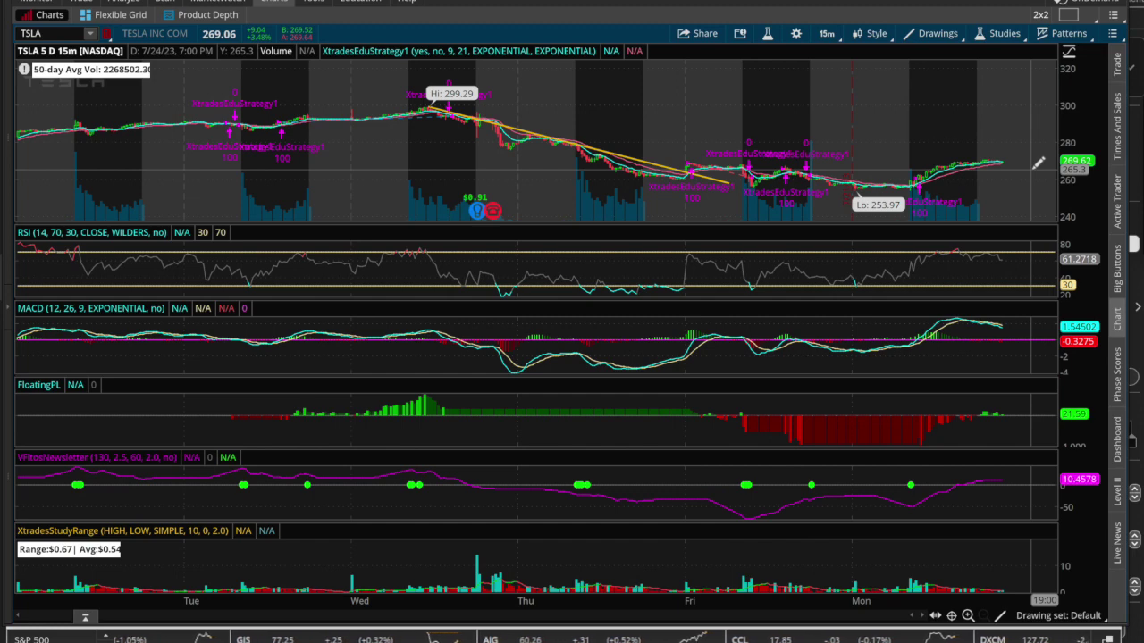
Set up an alert on the TSLA trendline for the intrabar price crossing above it, with the note "TSLA ENTRY"
right_click(647, 162)
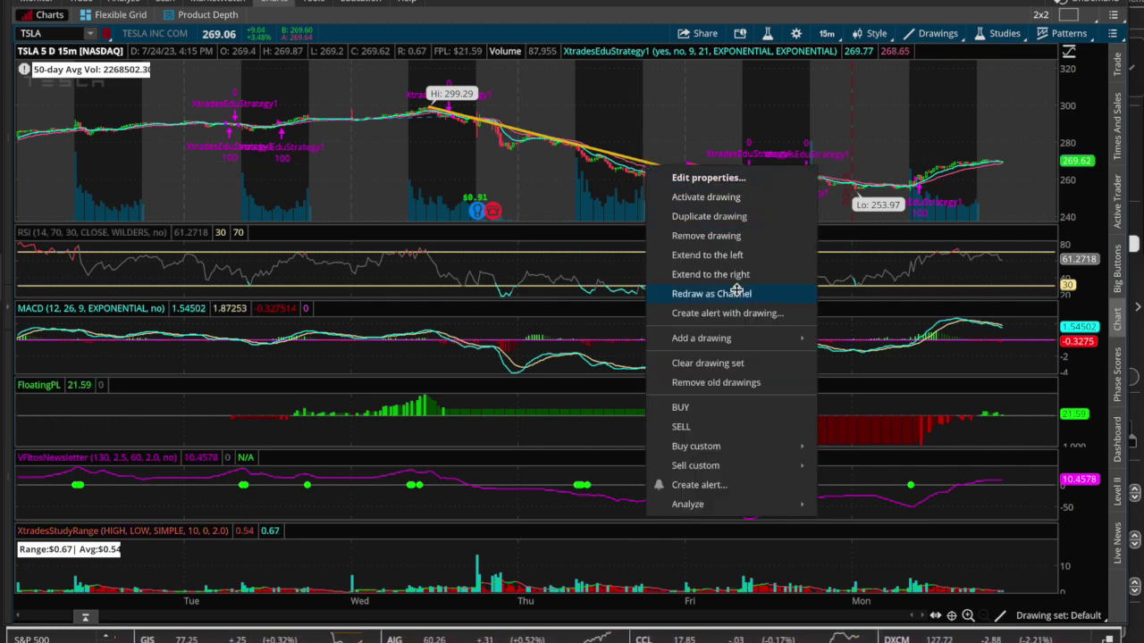
left_click(747, 314)
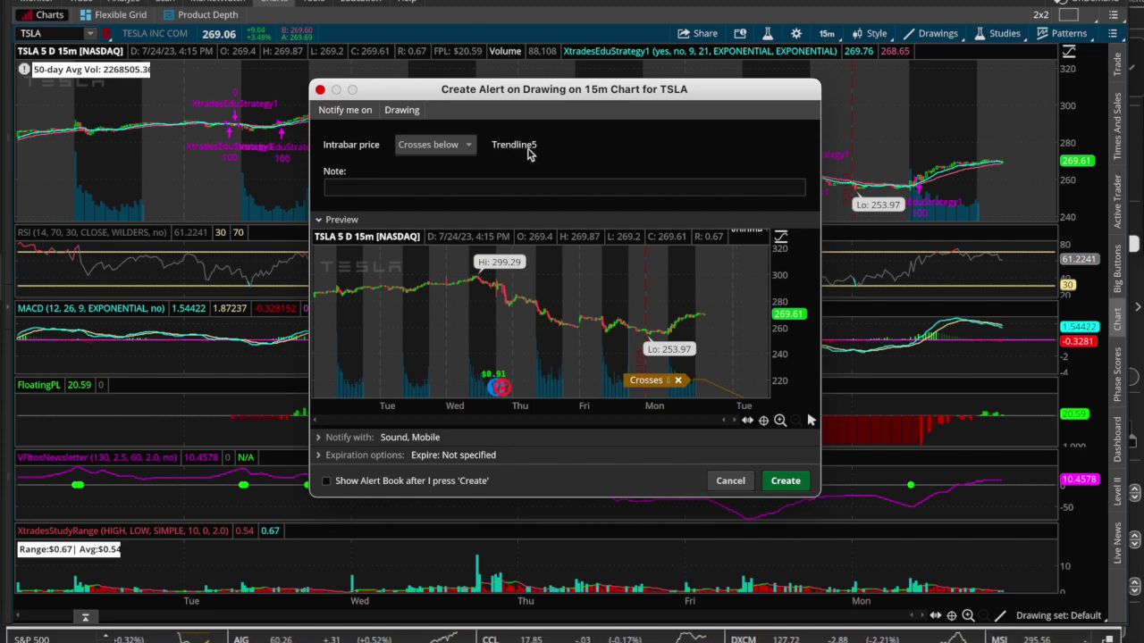
left_click(466, 146)
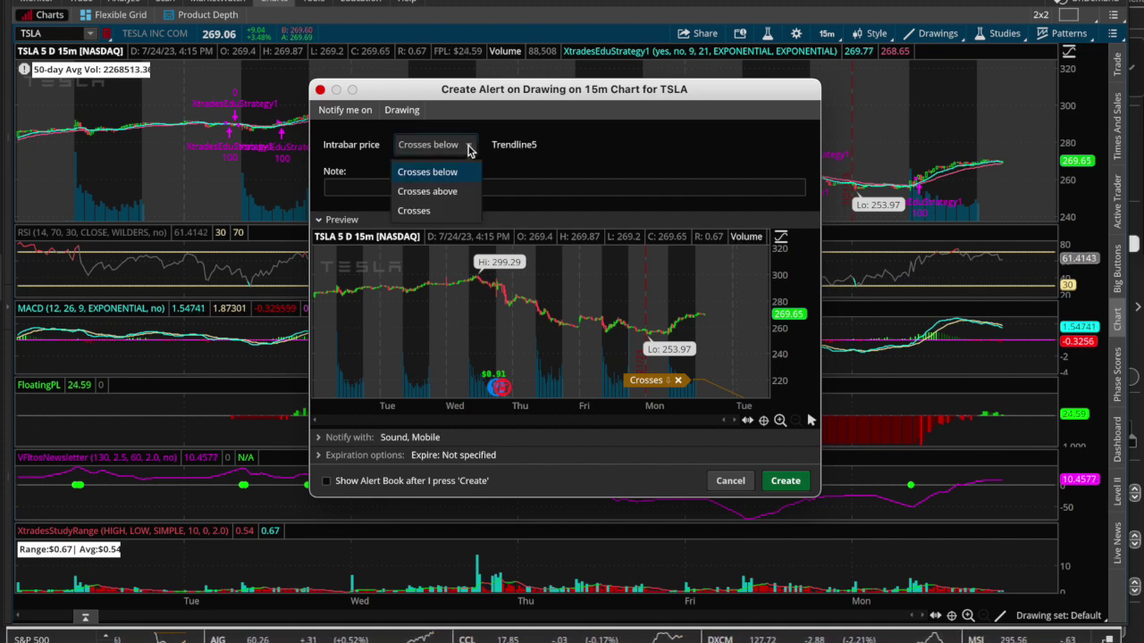
left_click(446, 191)
left_click(438, 189)
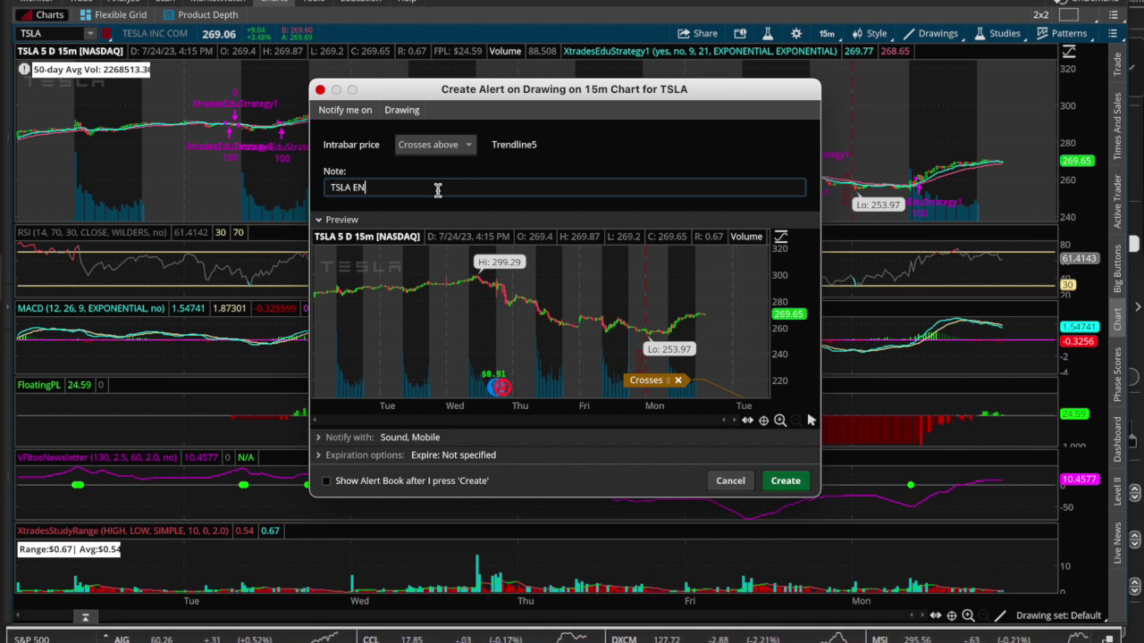
type("TSLA ENTRY")
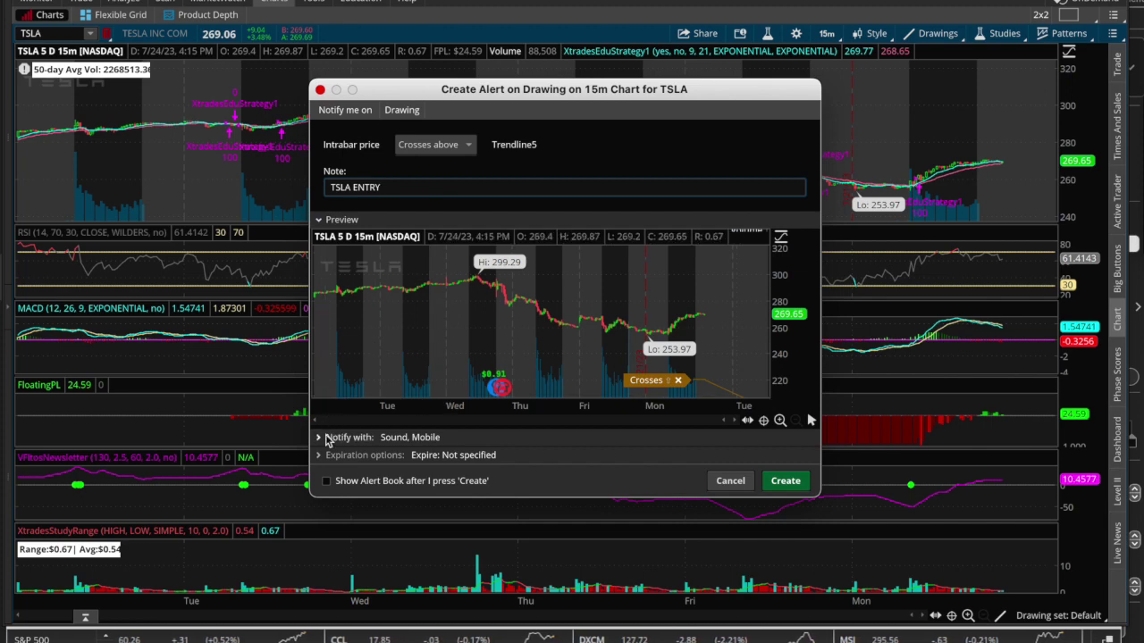
Review the alert's sound and mobile notification options and create the alert
left_click(319, 438)
scroll(388, 443, "down", 5)
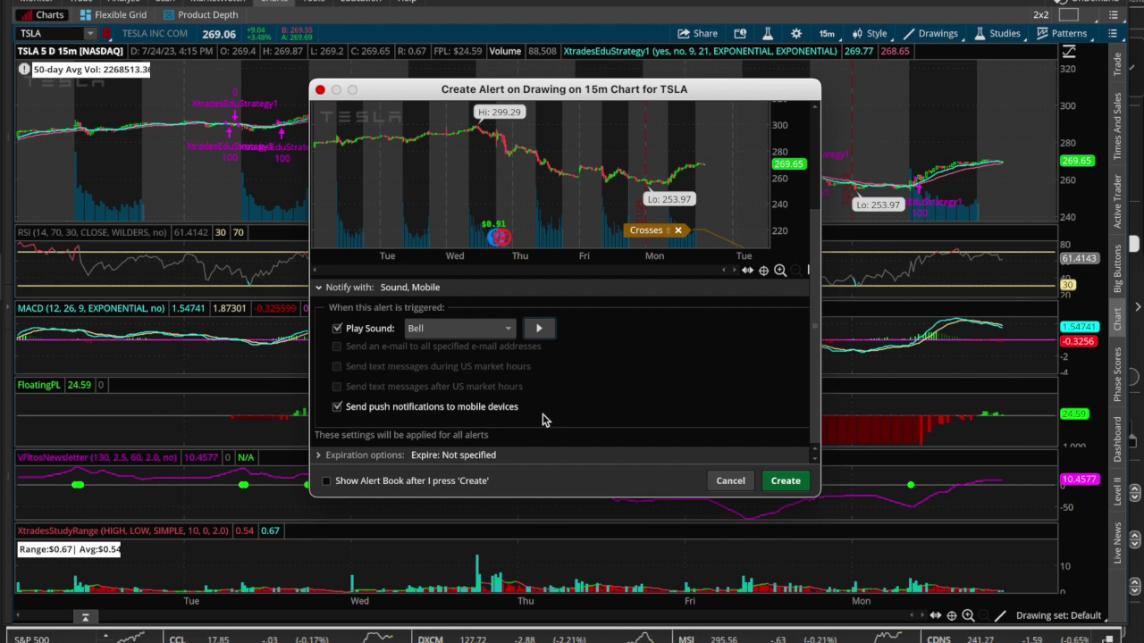
left_click(776, 483)
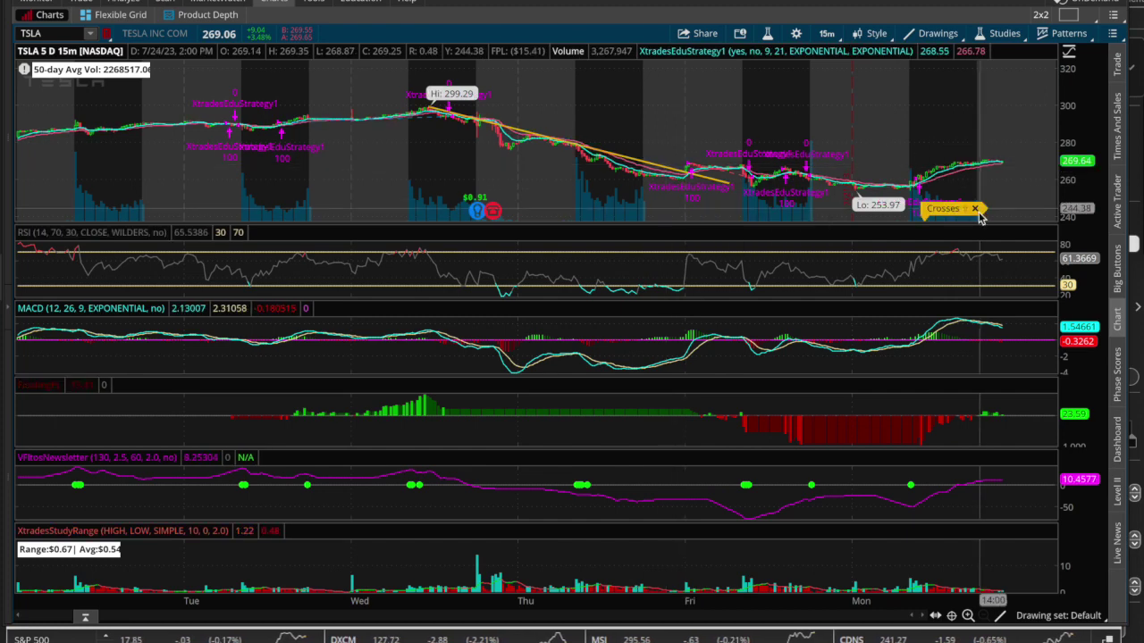
Review the drawing options and the alert settings for the TSLA trendline, and close them without creating another alert
right_click(682, 164)
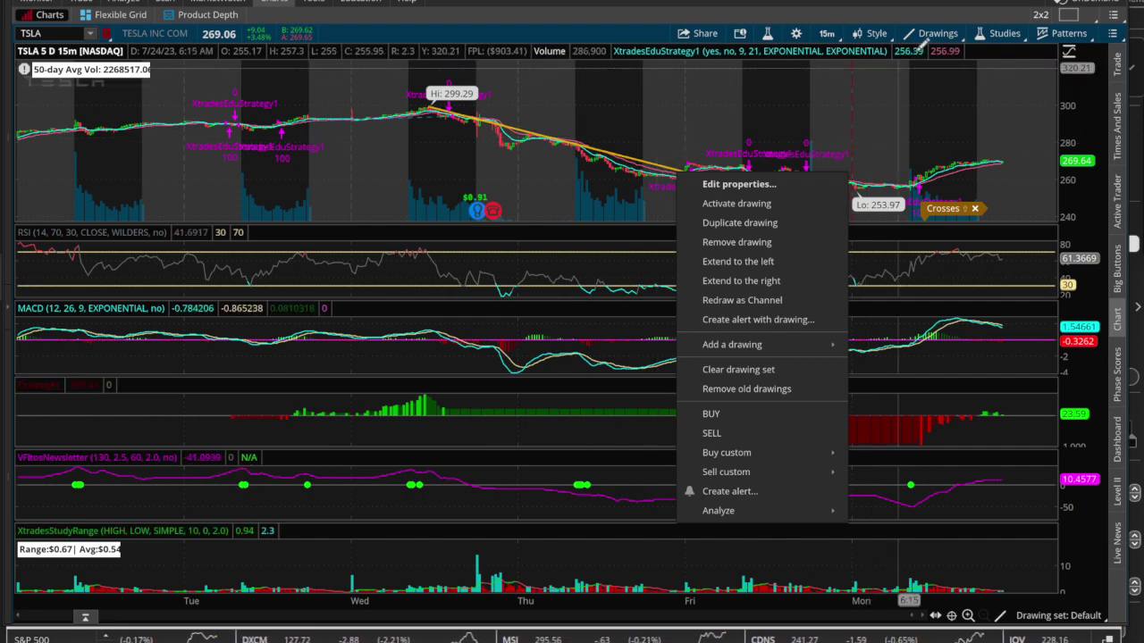
left_click(939, 32)
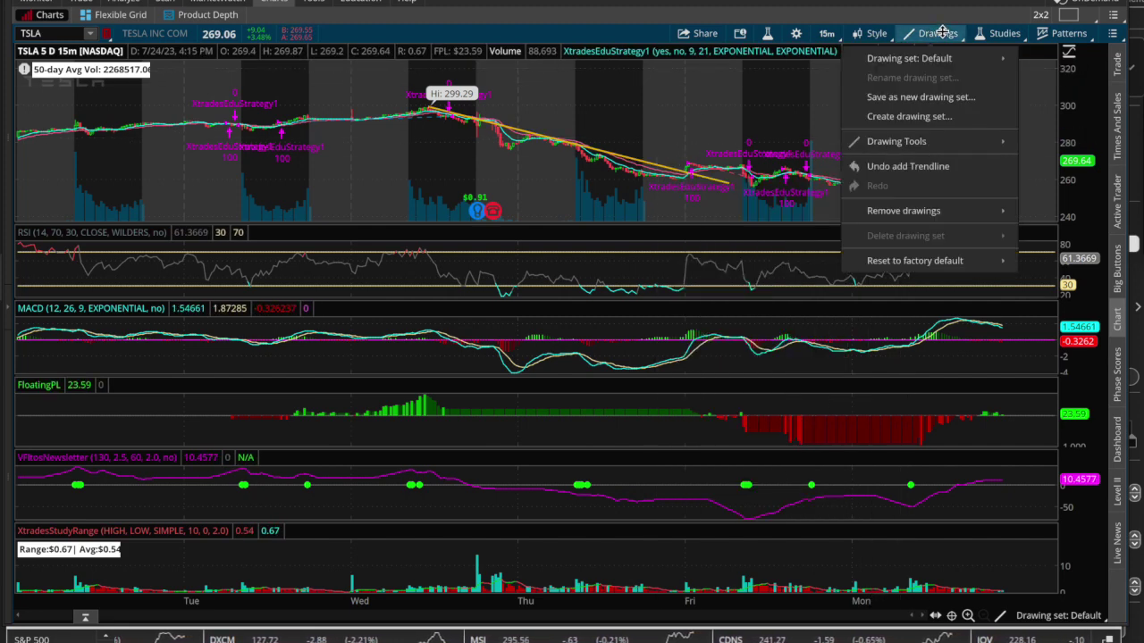
left_click(942, 33)
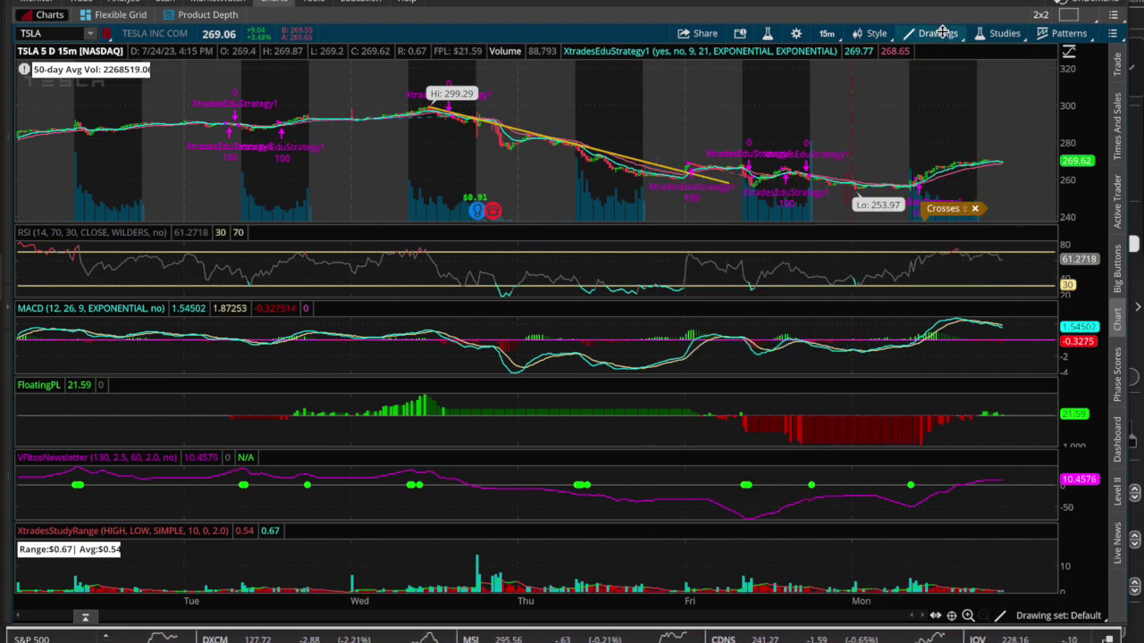
right_click(659, 158)
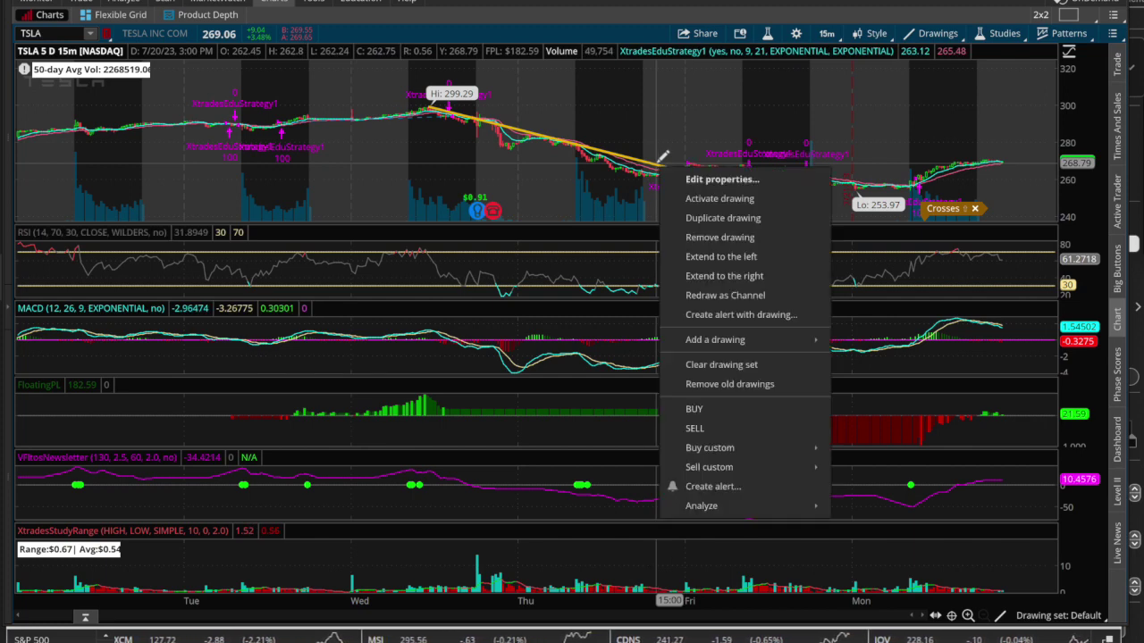
left_click(716, 314)
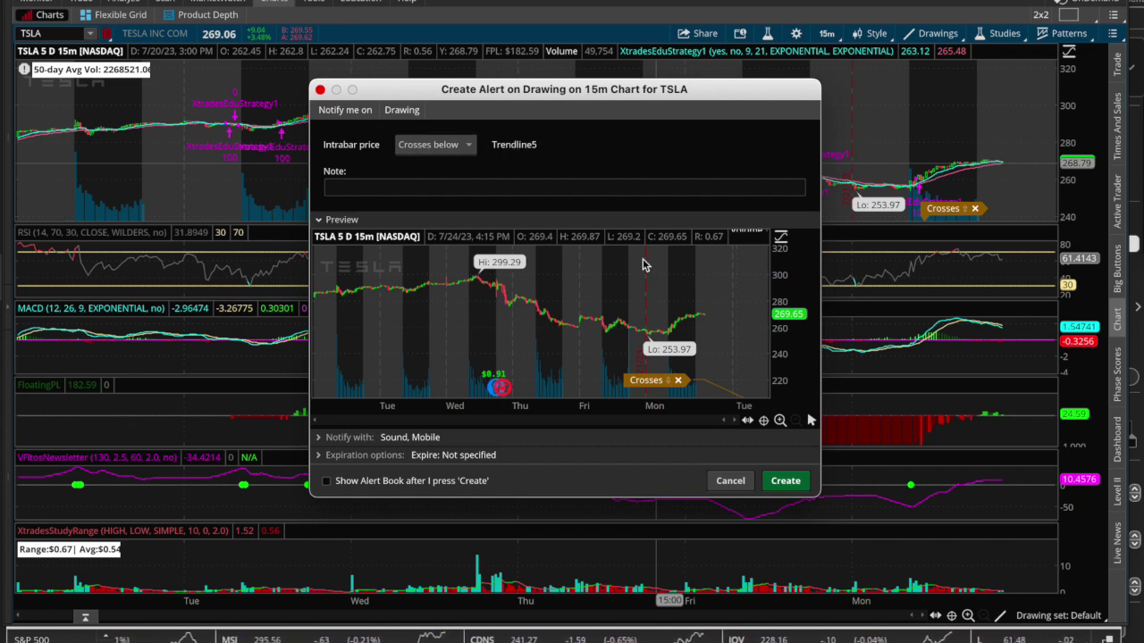
left_click(730, 480)
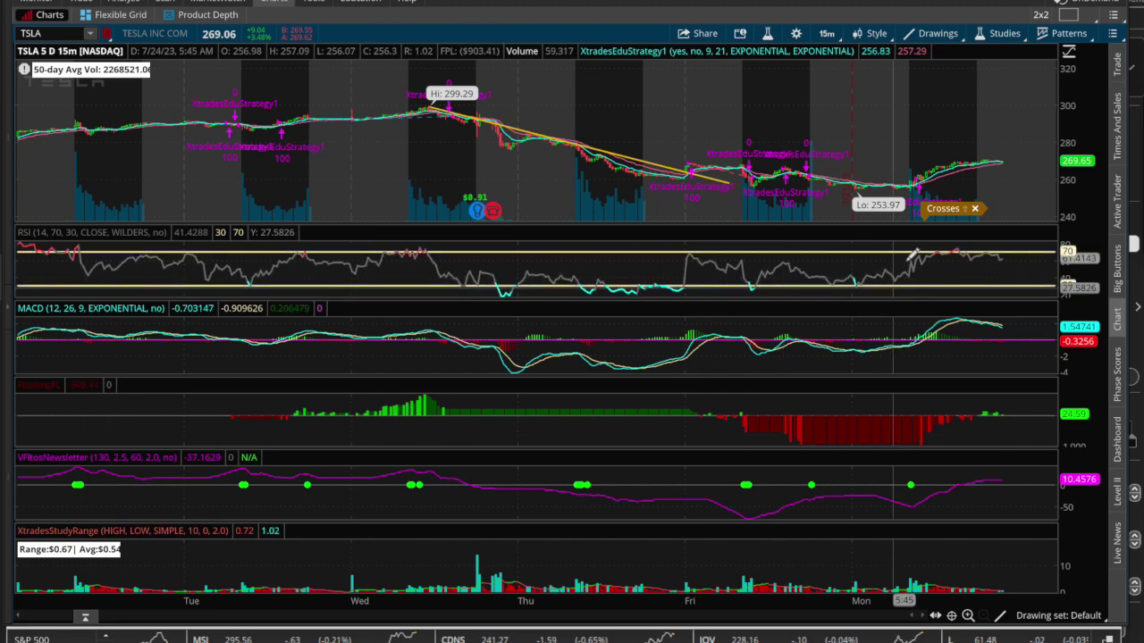
mouse_move(943, 213)
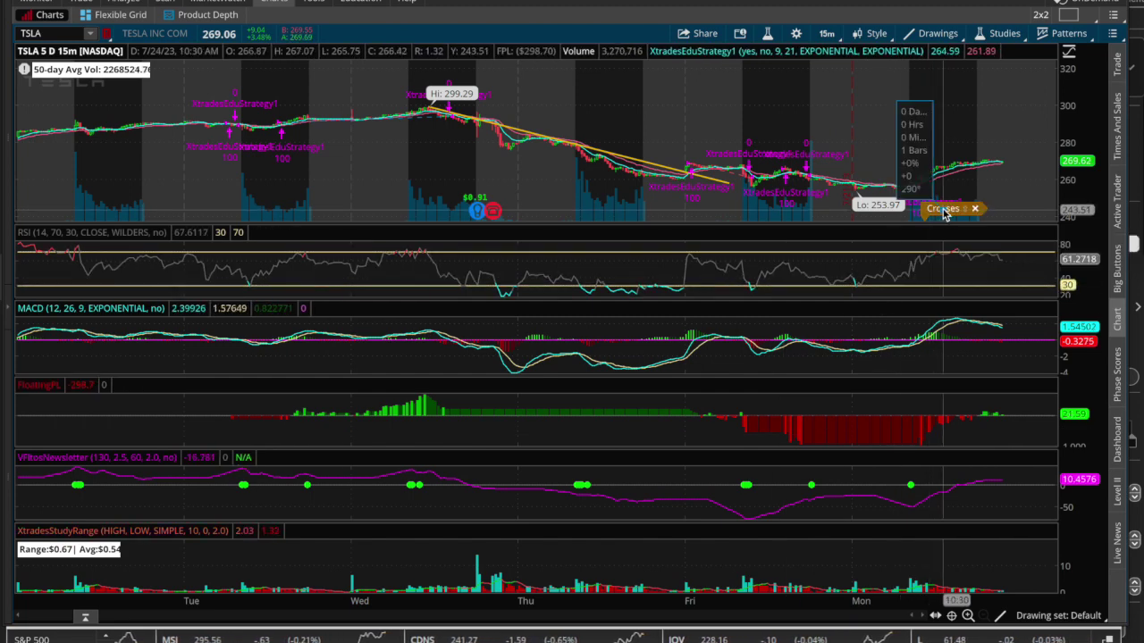
mouse_move(943, 212)
left_mouse_down()
mouse_move(980, 207)
mouse_move(933, 154)
left_mouse_up()
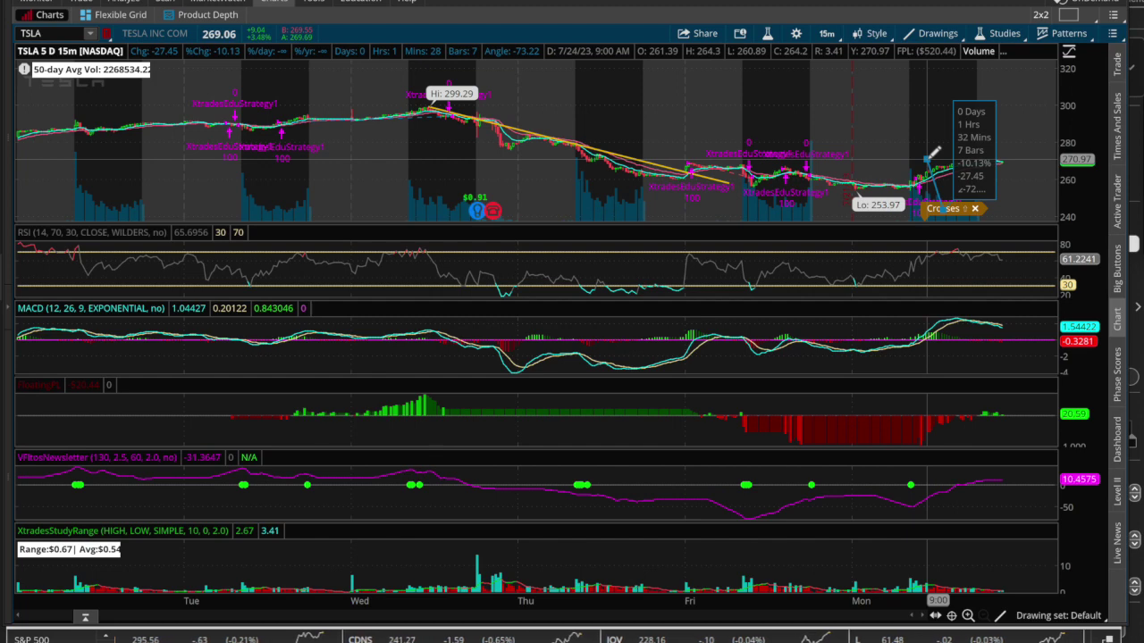
left_click_drag(934, 154, 956, 125)
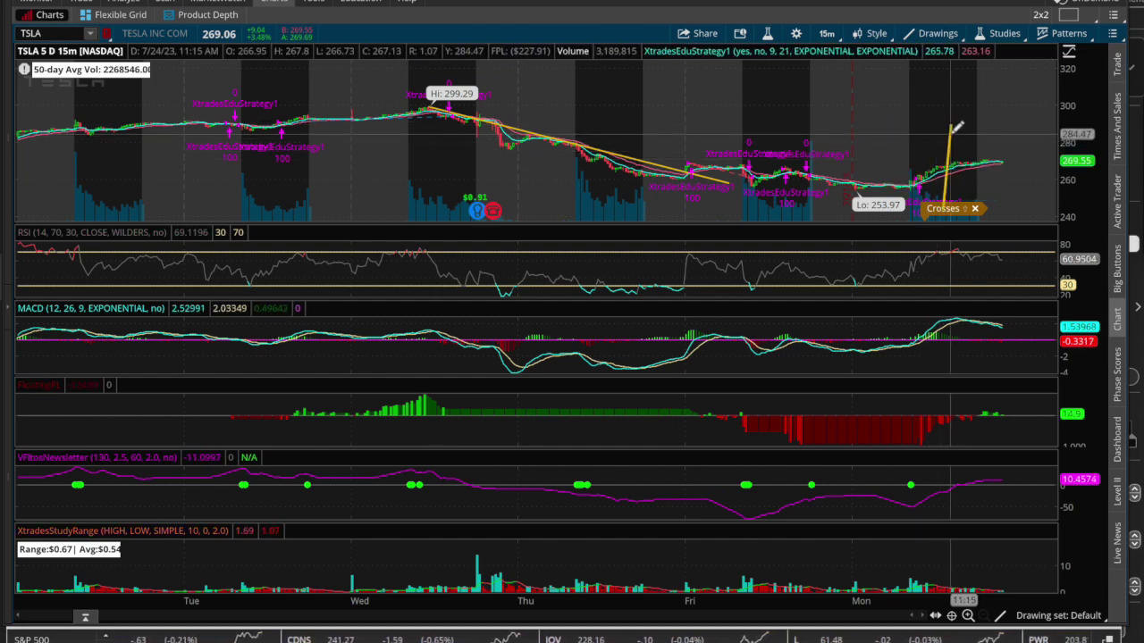
right_click(952, 141)
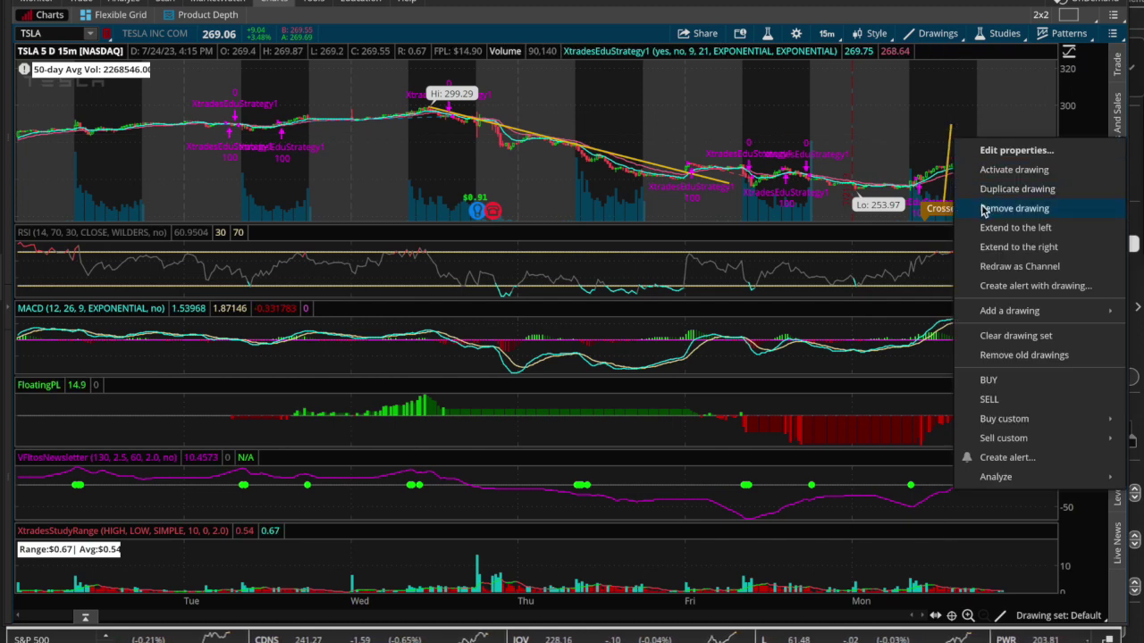
left_click(978, 208)
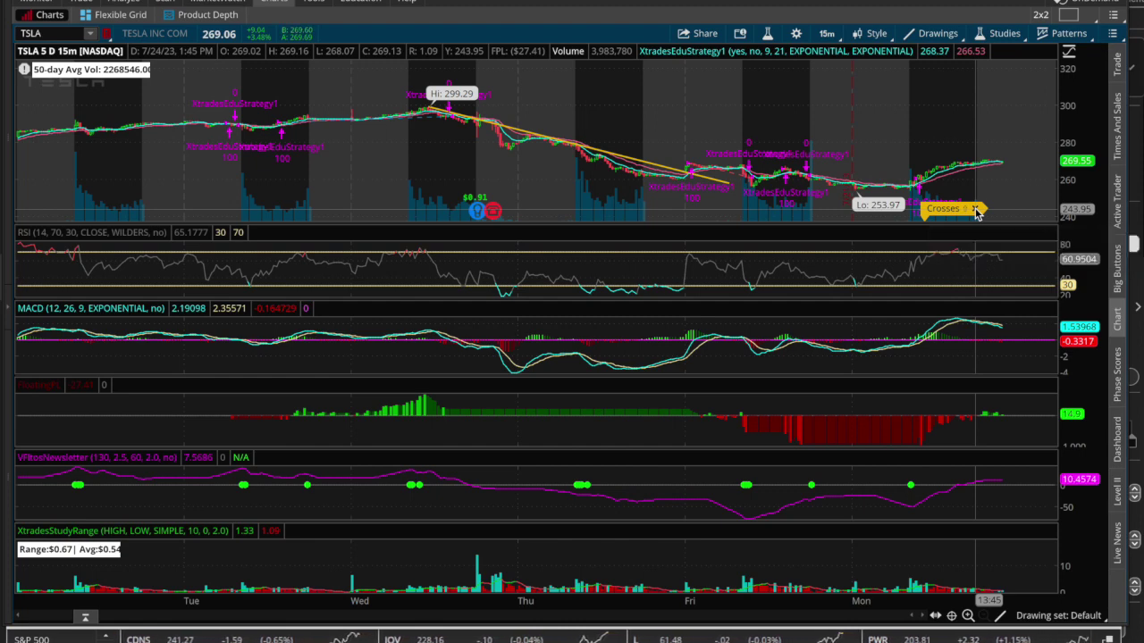
left_click(976, 209)
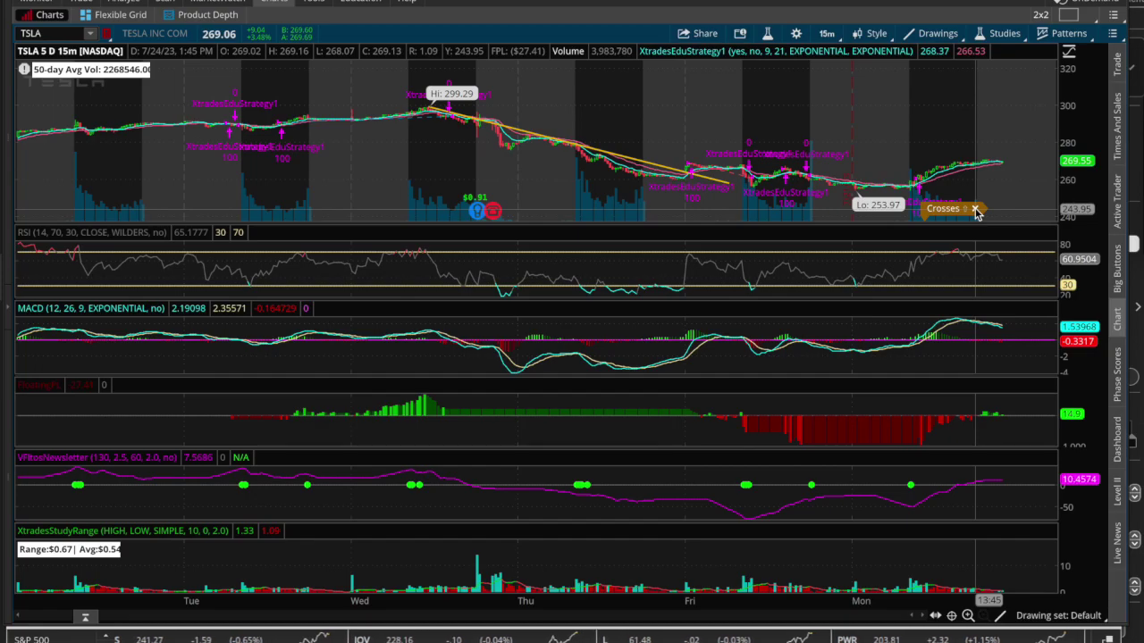
Check the Quick Tips slide in Keynote, and return to thinkorswim to show the PFE chart on the 1 Y : 1D time frame
key("super+Tab")
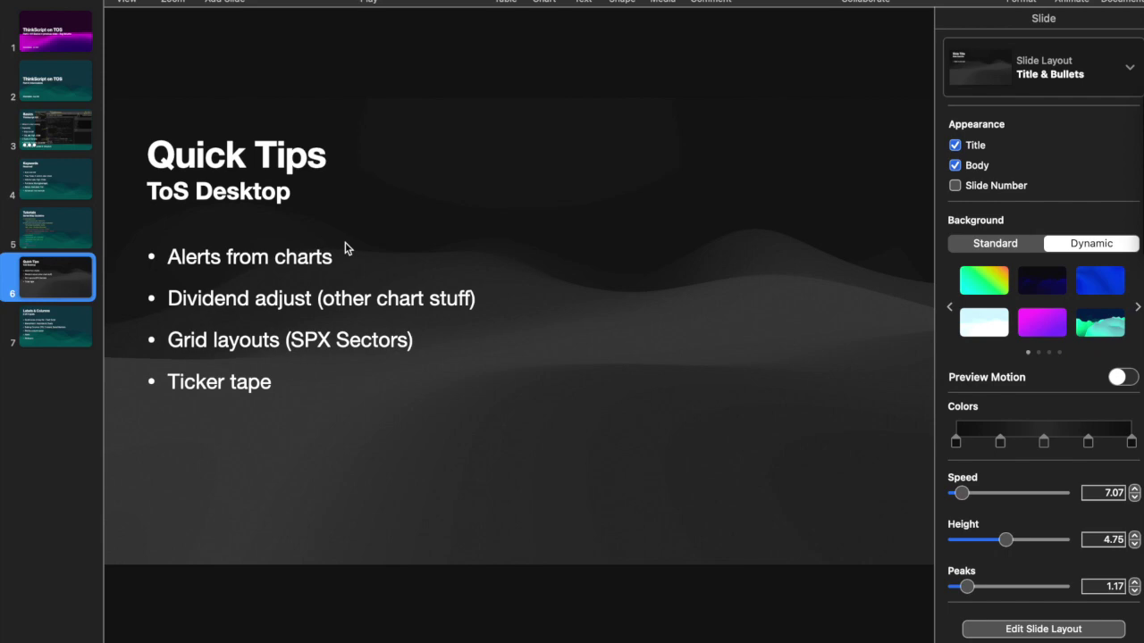
key("super+Tab")
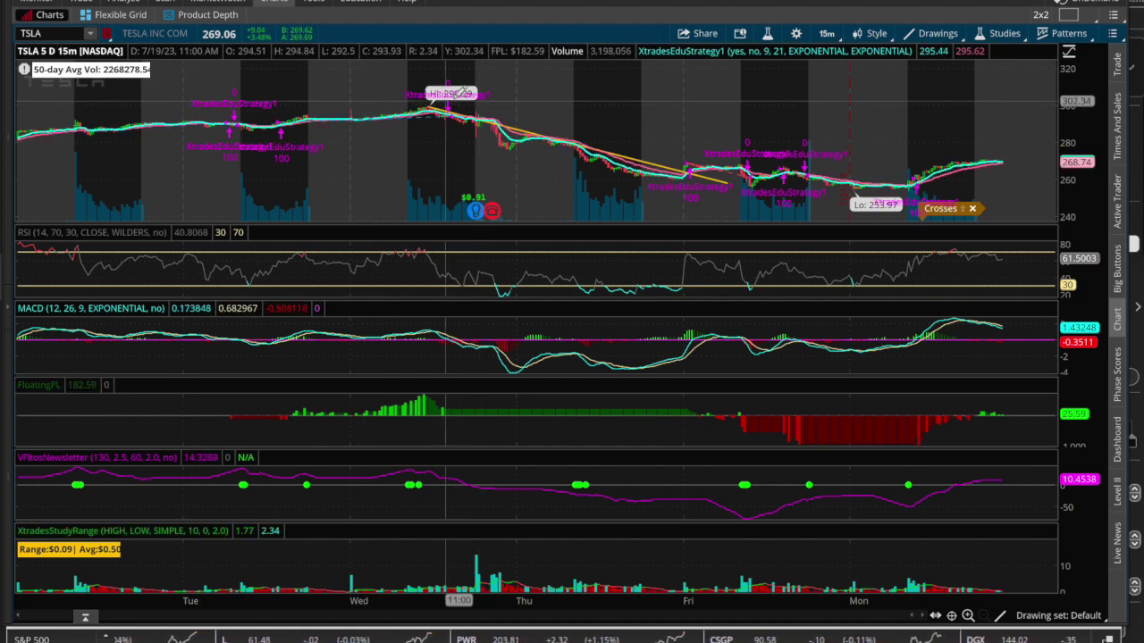
type("PFE")
key("Return")
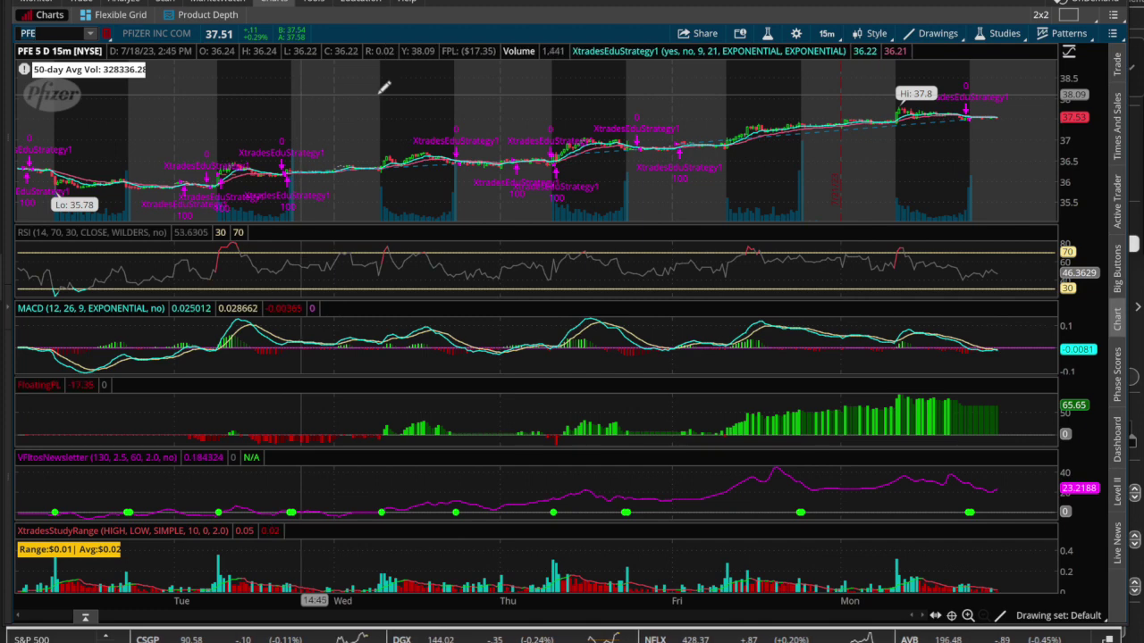
left_click(824, 34)
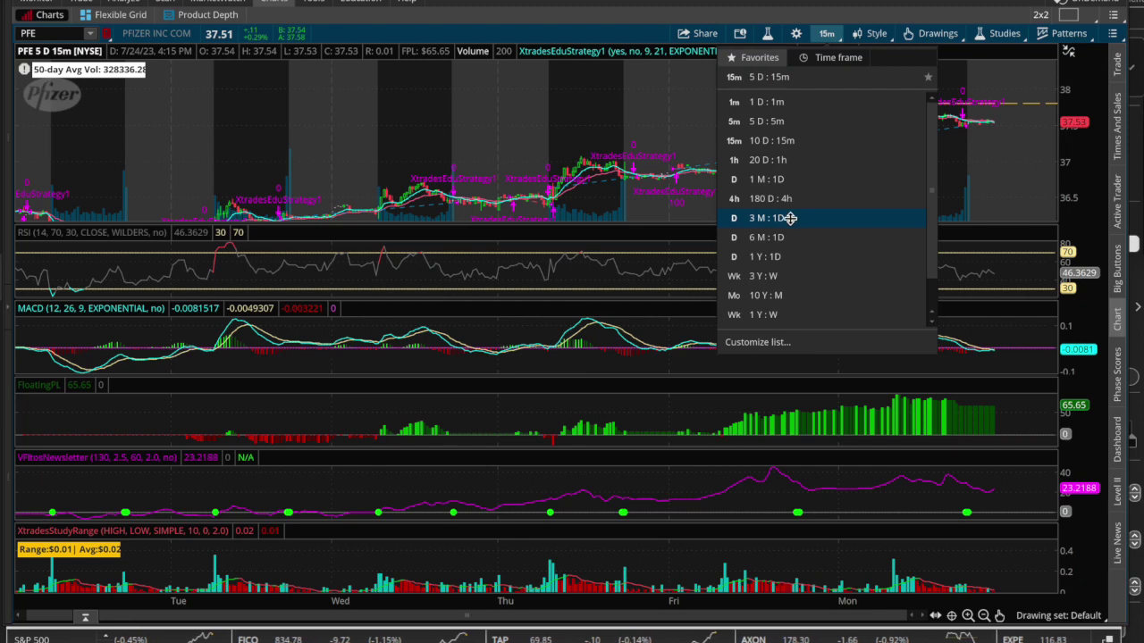
left_click(779, 256)
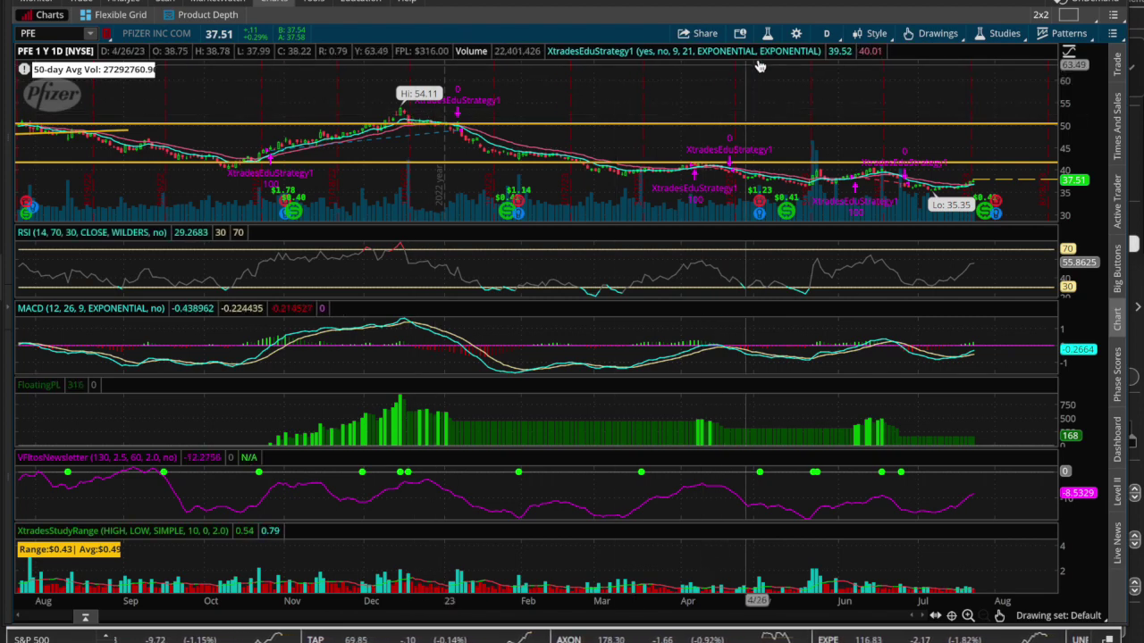
Set the dividend adjustment to None in the equities chart settings and apply it to the PFE chart
left_click(793, 33)
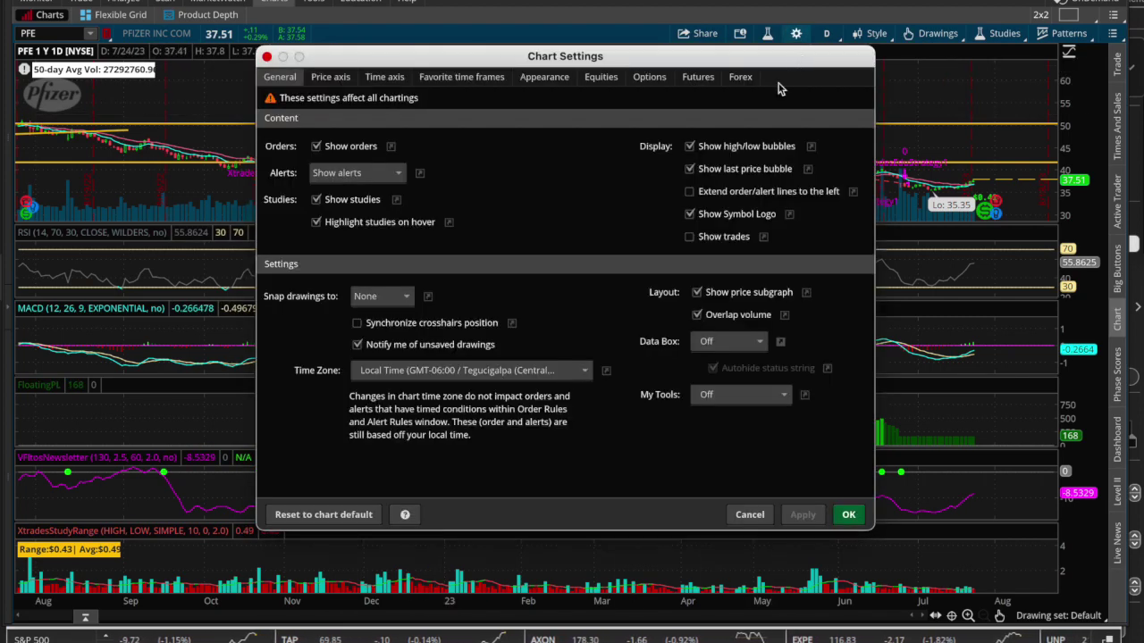
left_click(582, 80)
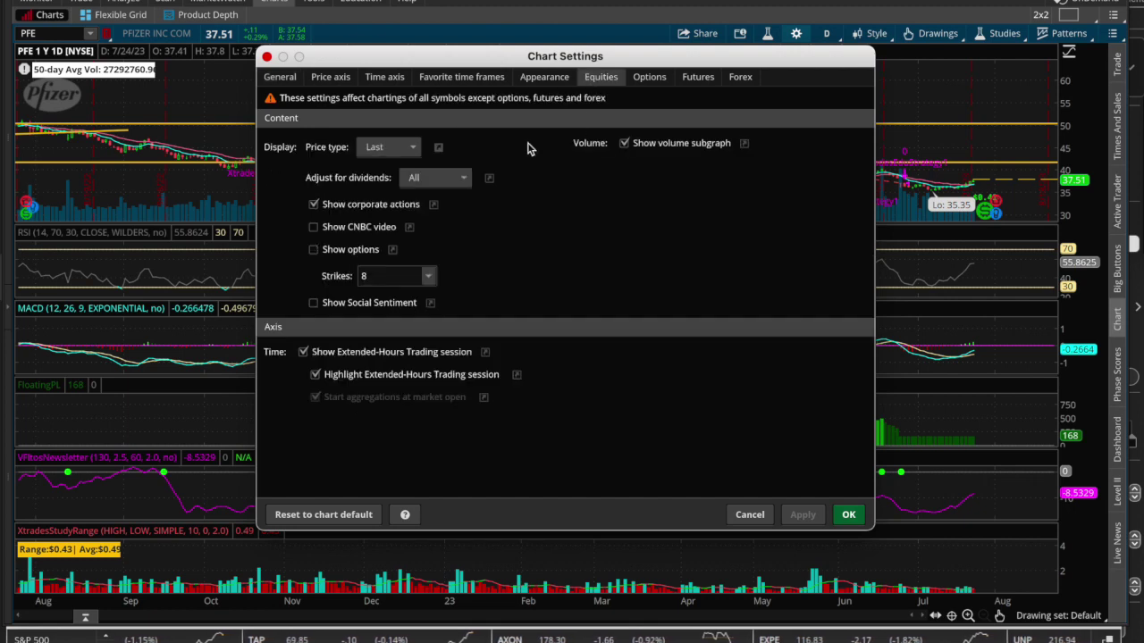
left_click(450, 182)
left_click(419, 204)
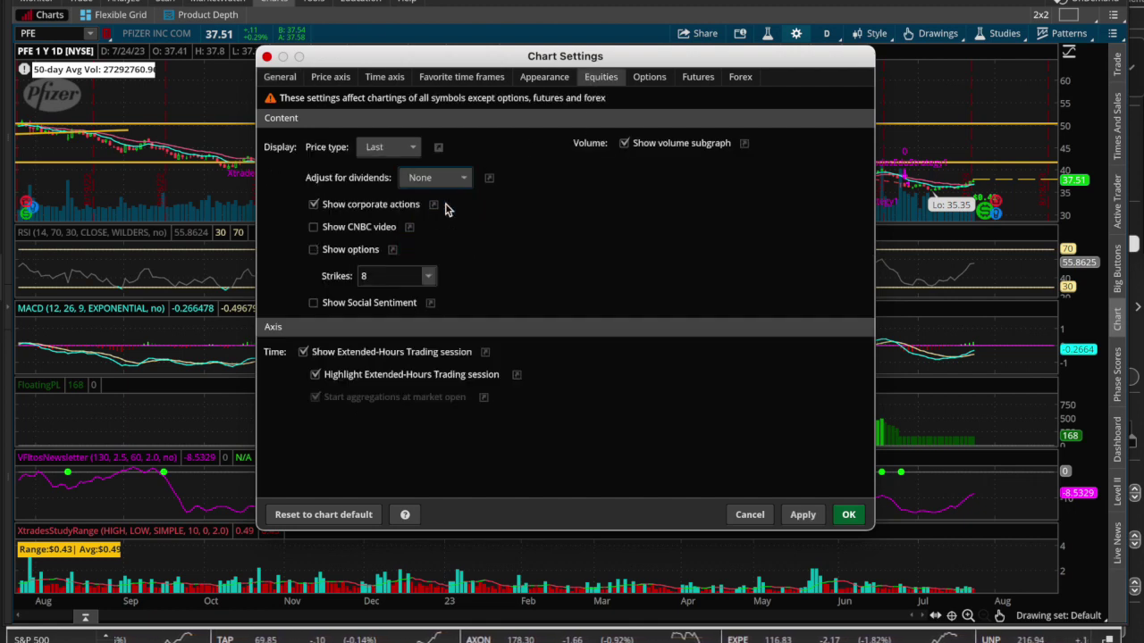
left_click(805, 518)
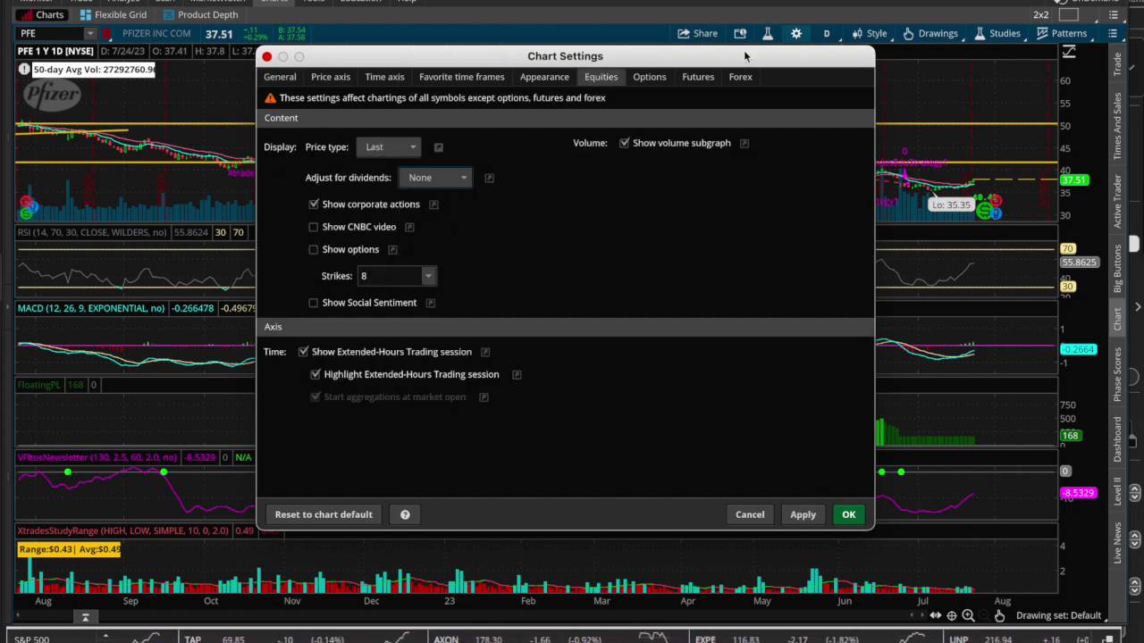
left_click_drag(741, 58, 710, 181)
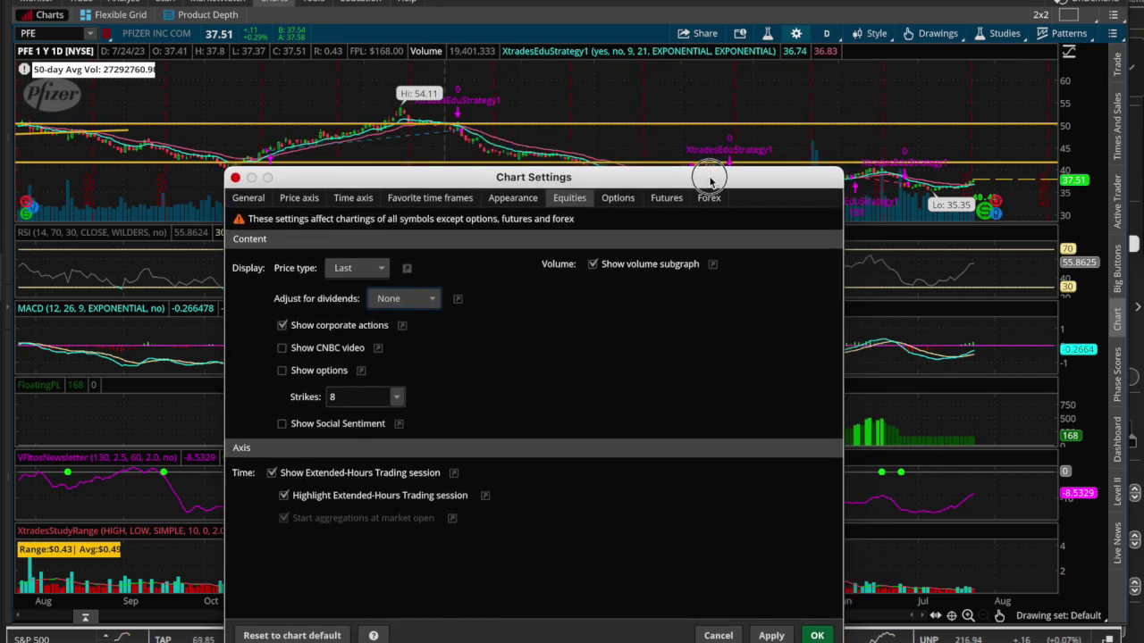
left_click(772, 636)
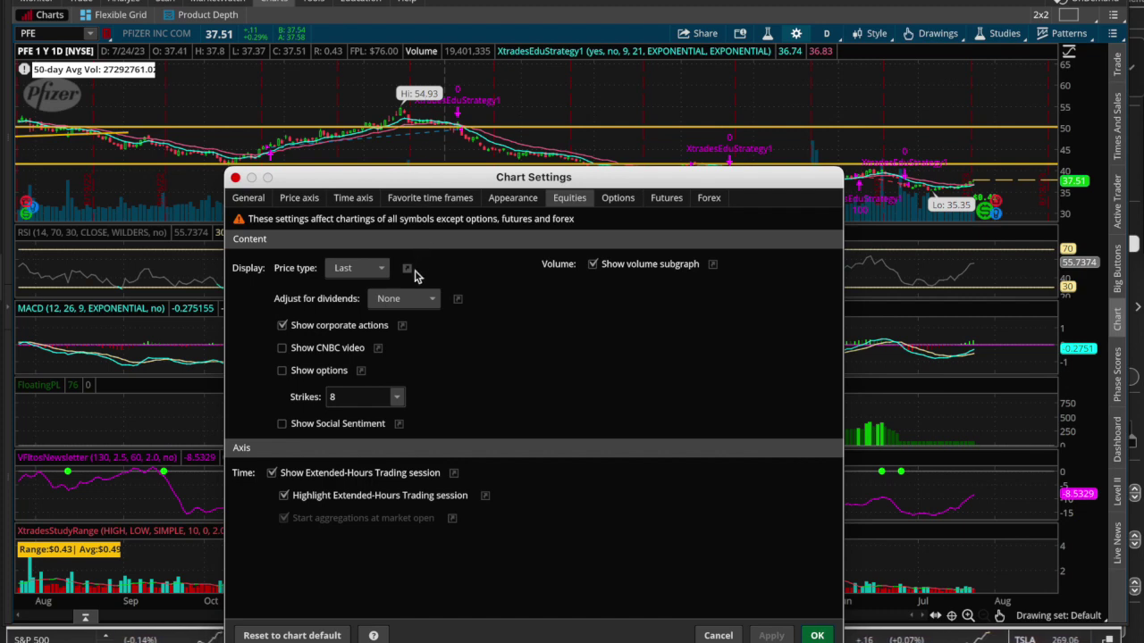
Set the dividend adjustment for equities to All, apply it and close the chart settings
left_click(424, 303)
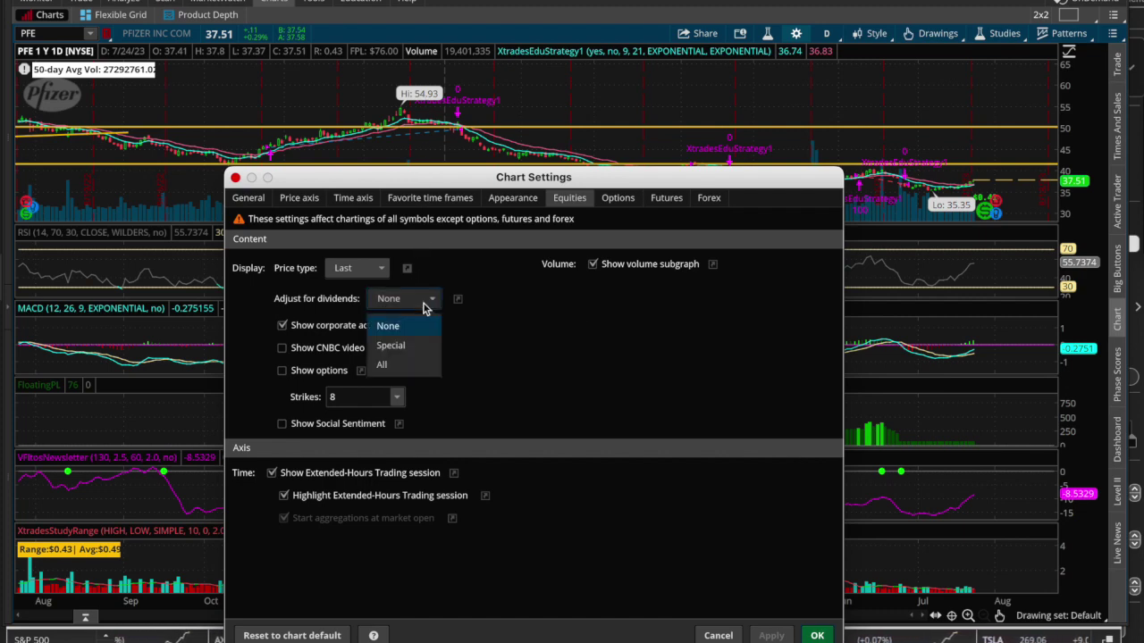
left_click(417, 365)
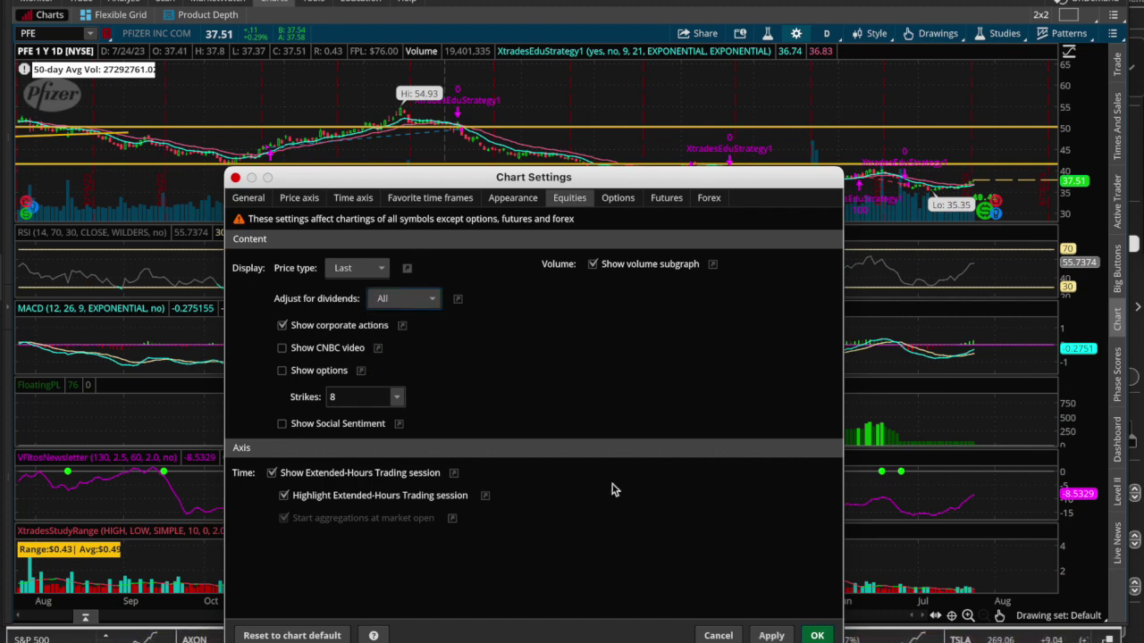
left_click(767, 635)
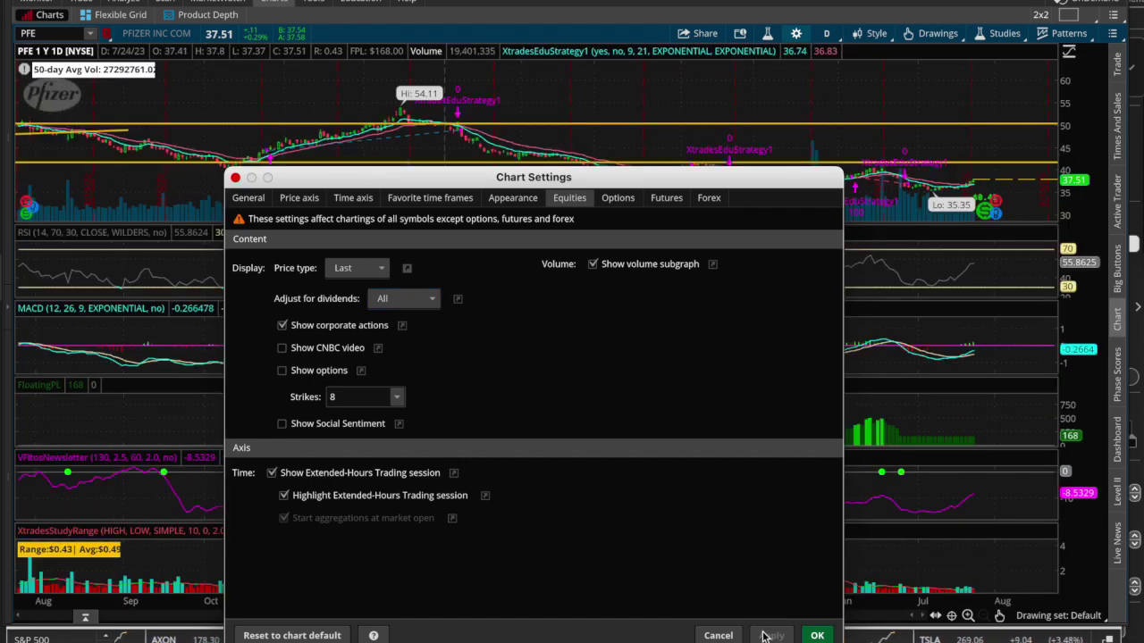
left_click(815, 636)
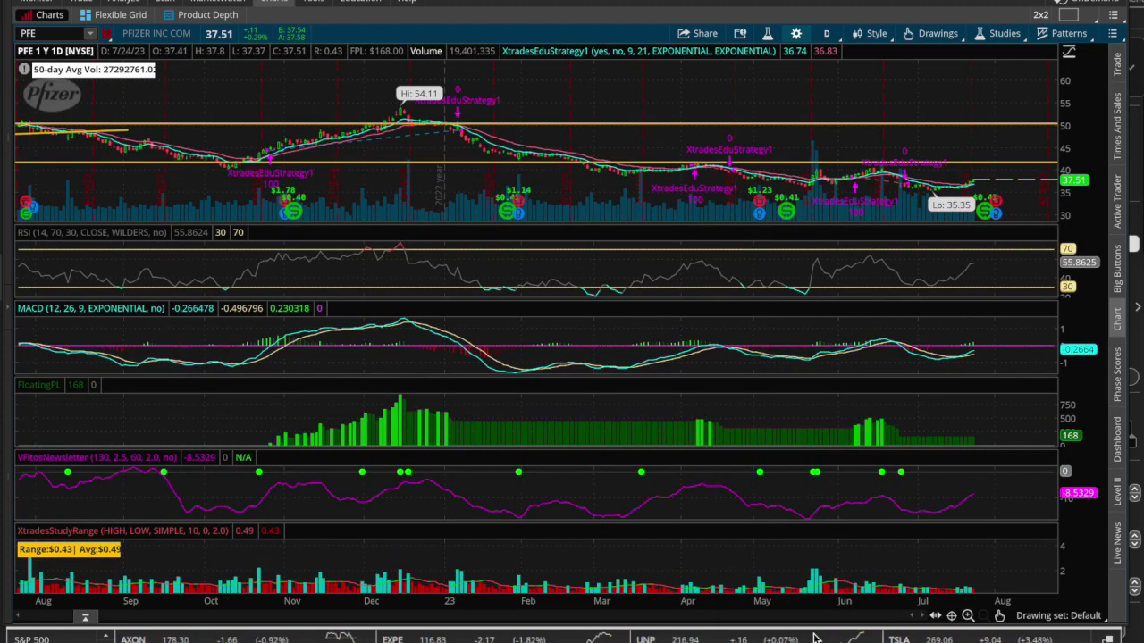
Examine the PFE chart's dividend markers and the equities chart settings, and close the settings
mouse_move(515, 206)
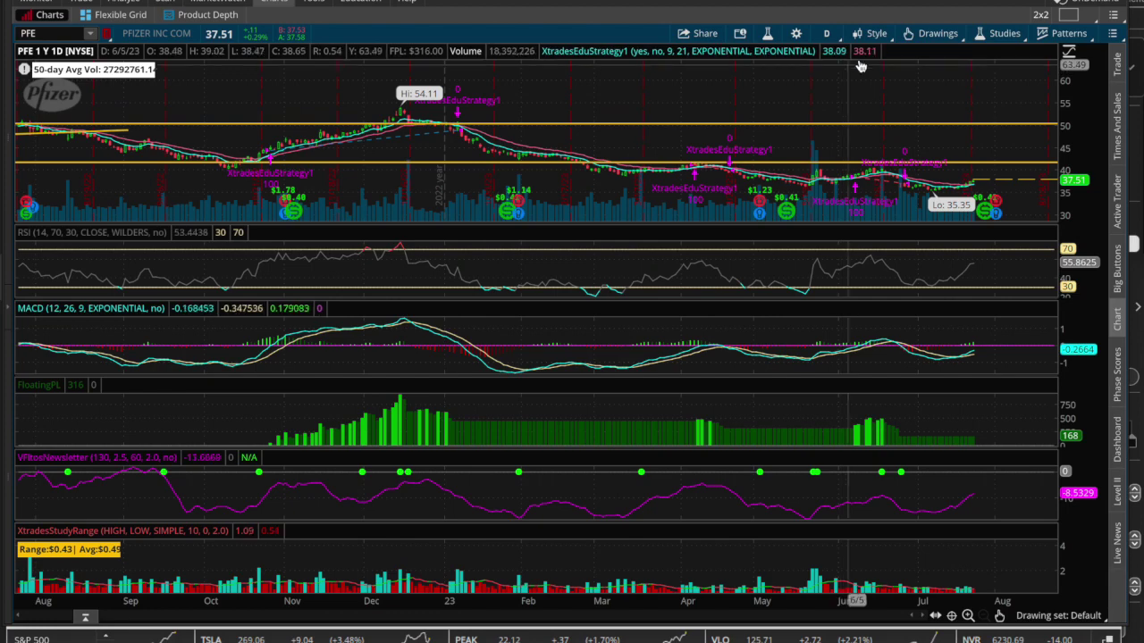
left_click(796, 33)
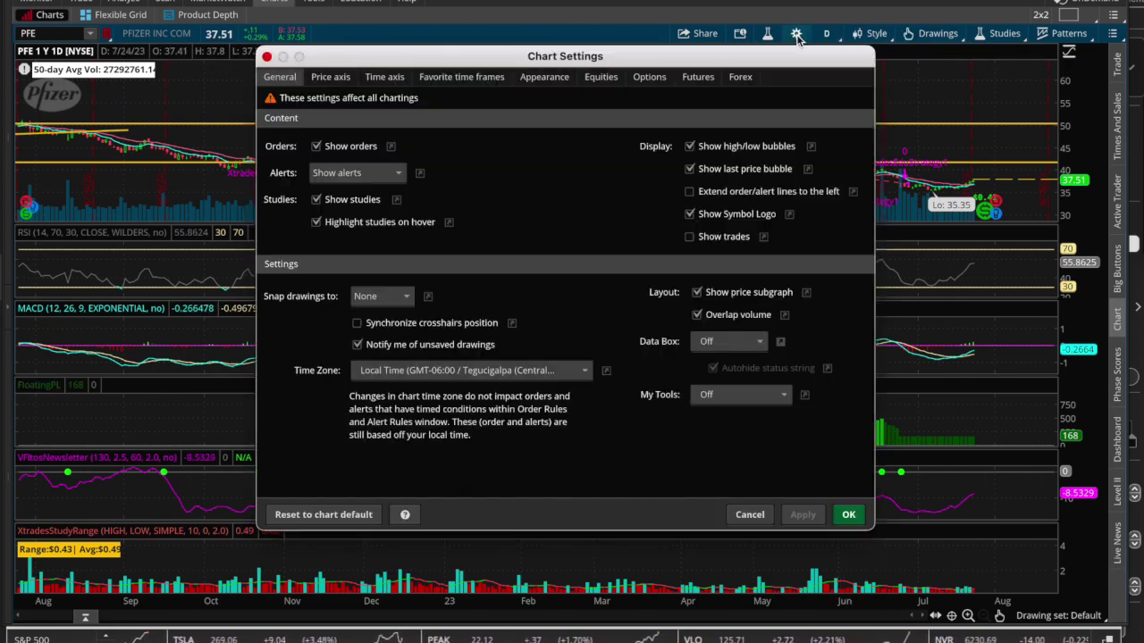
left_click(591, 80)
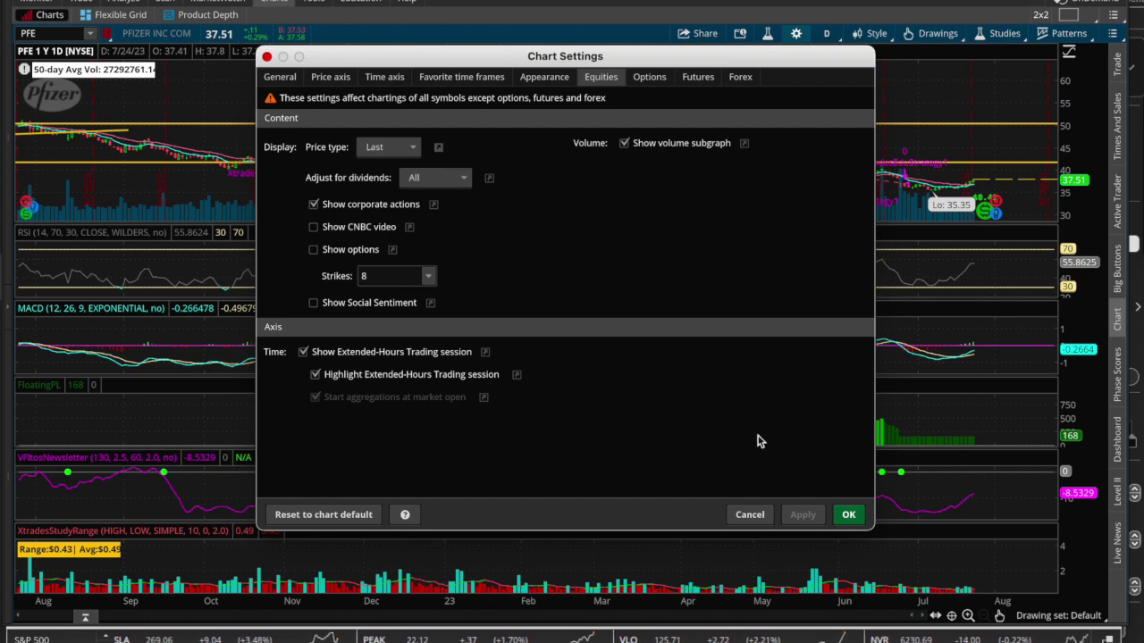
left_click(848, 514)
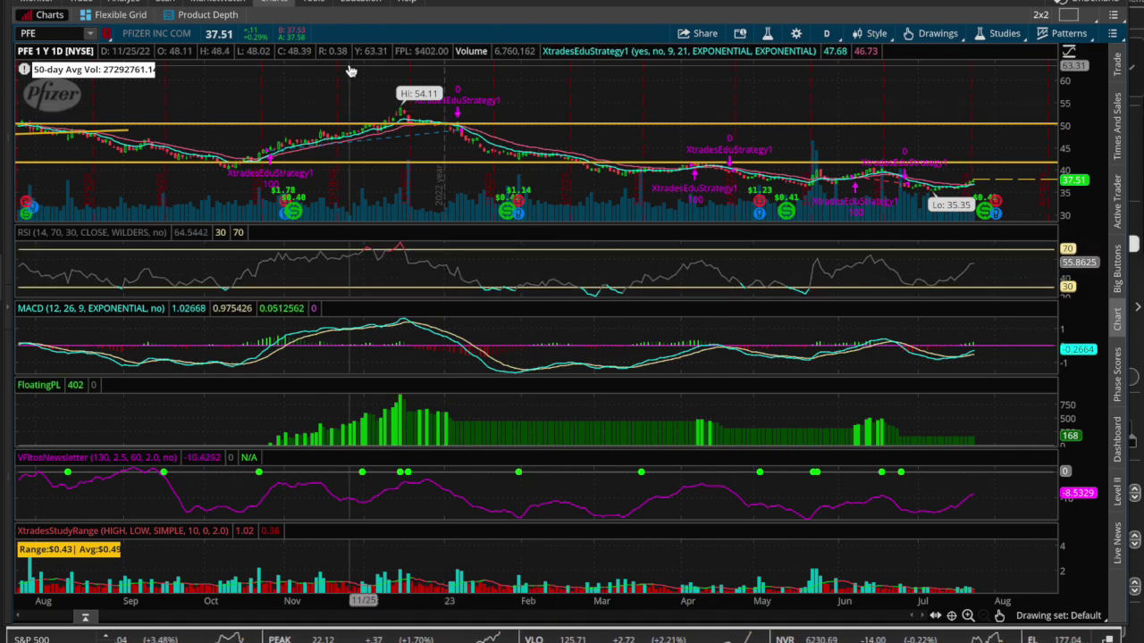
Check the Quick Tips slide in Keynote, and return to thinkorswim to split the S&P 500 sector chart into two side-by-side grid cells
key("super+Tab")
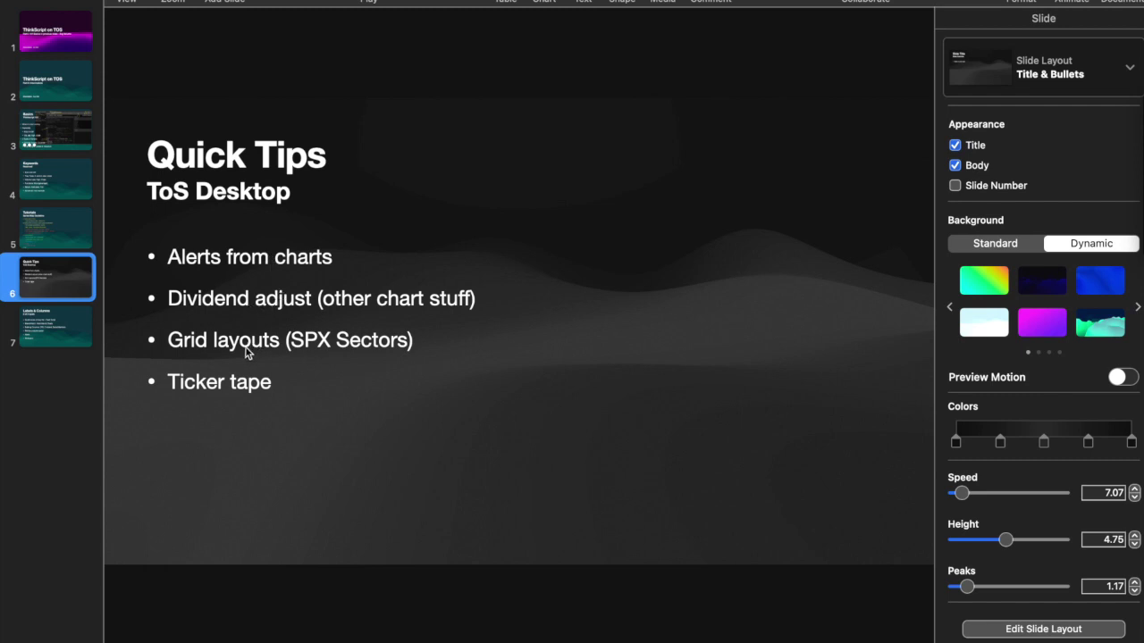
key("super+Tab")
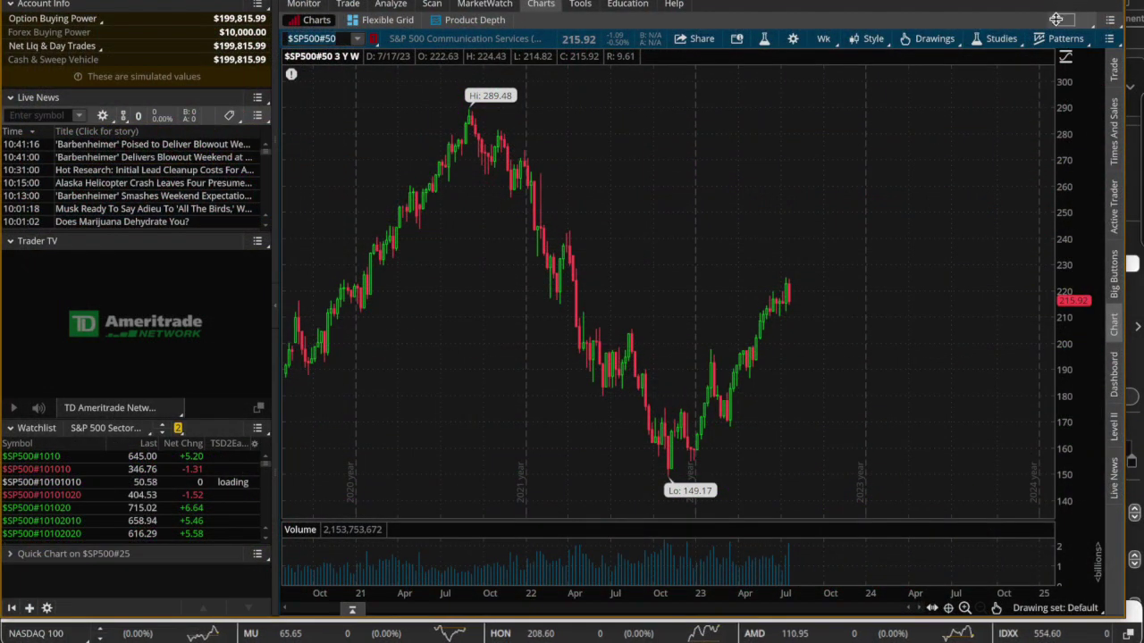
left_click(1061, 20)
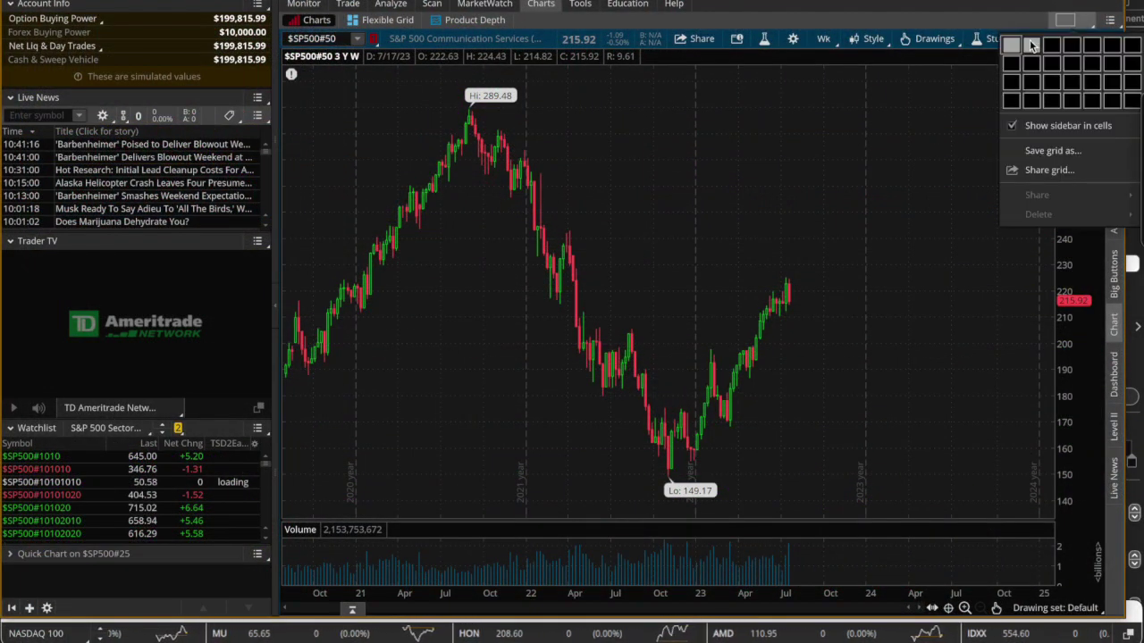
left_click(1032, 39)
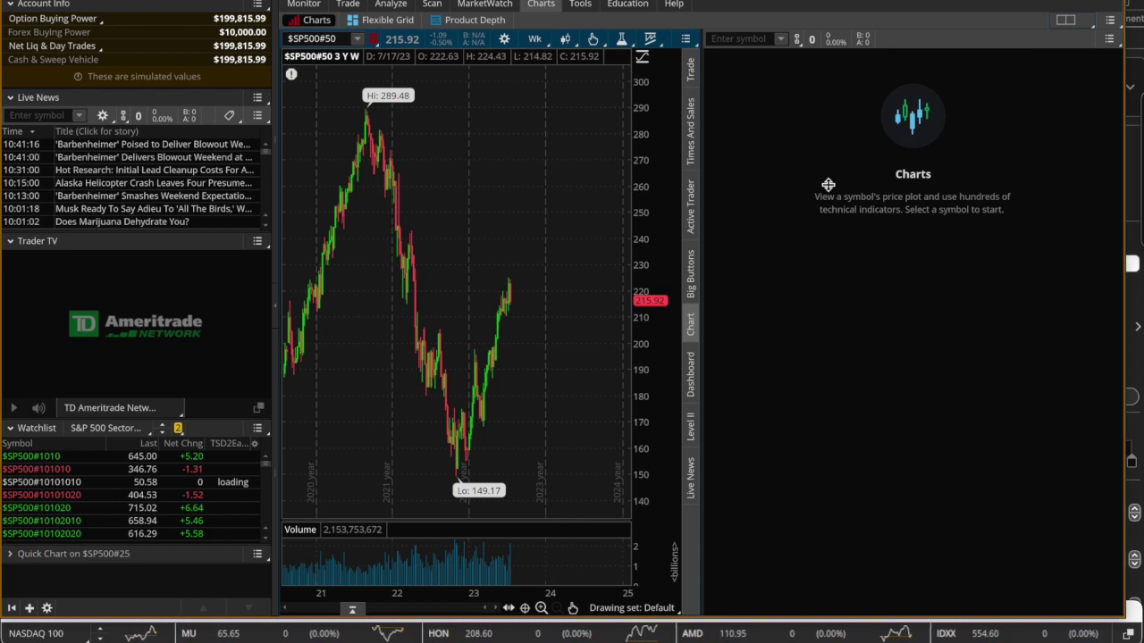
Load T in the empty second chart cell and expand the grid to three side-by-side cells
left_click(742, 39)
type("T")
key("Return")
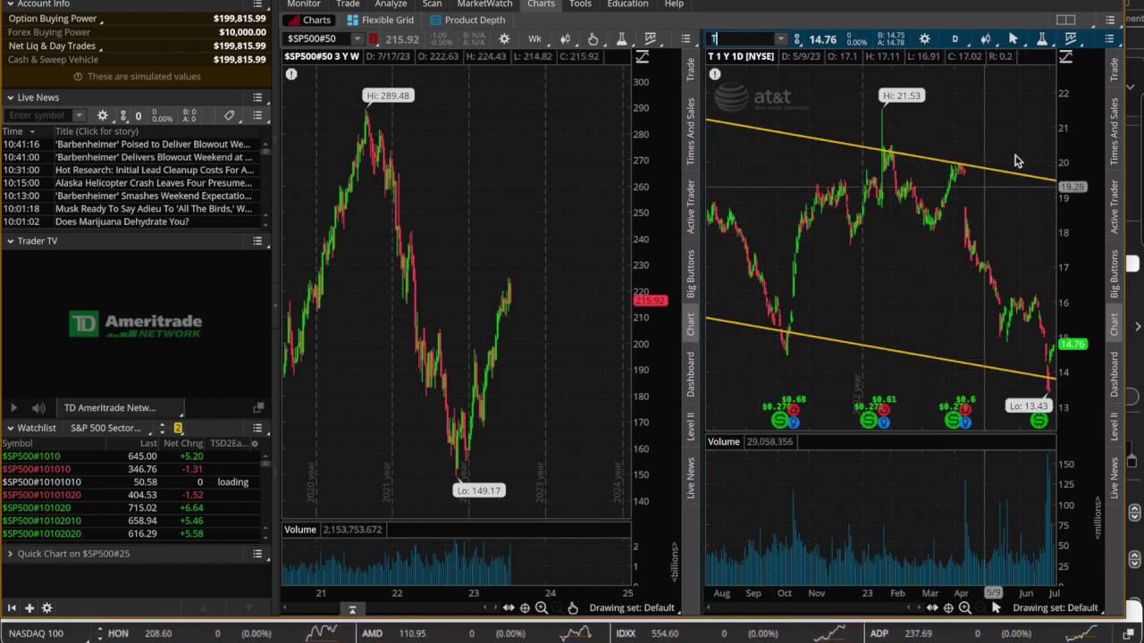
left_click(1077, 20)
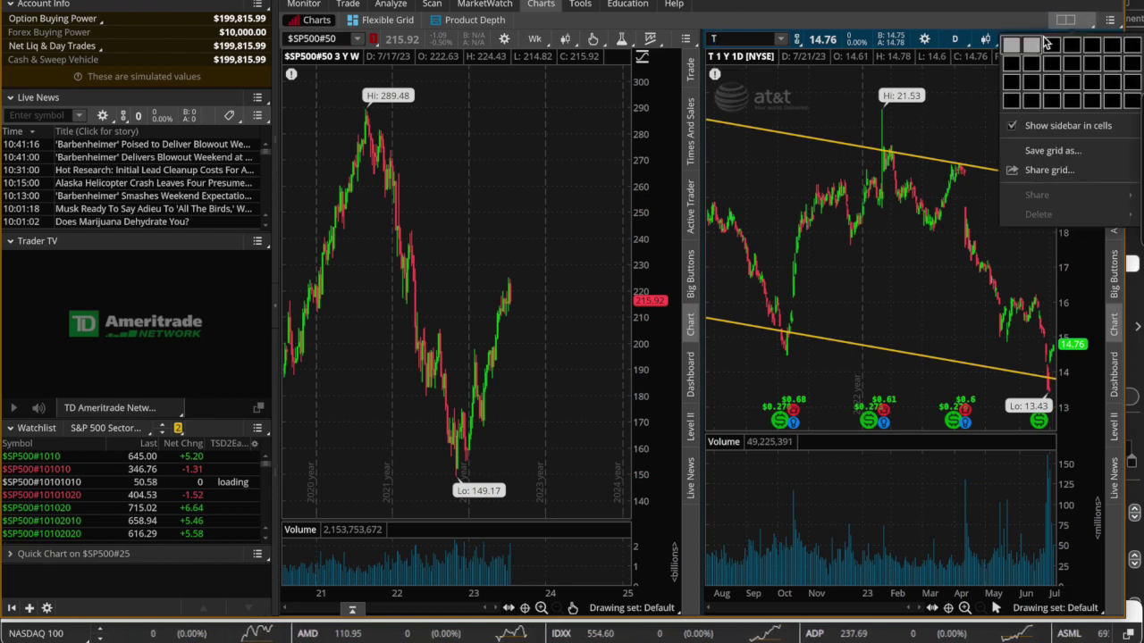
left_click(1052, 51)
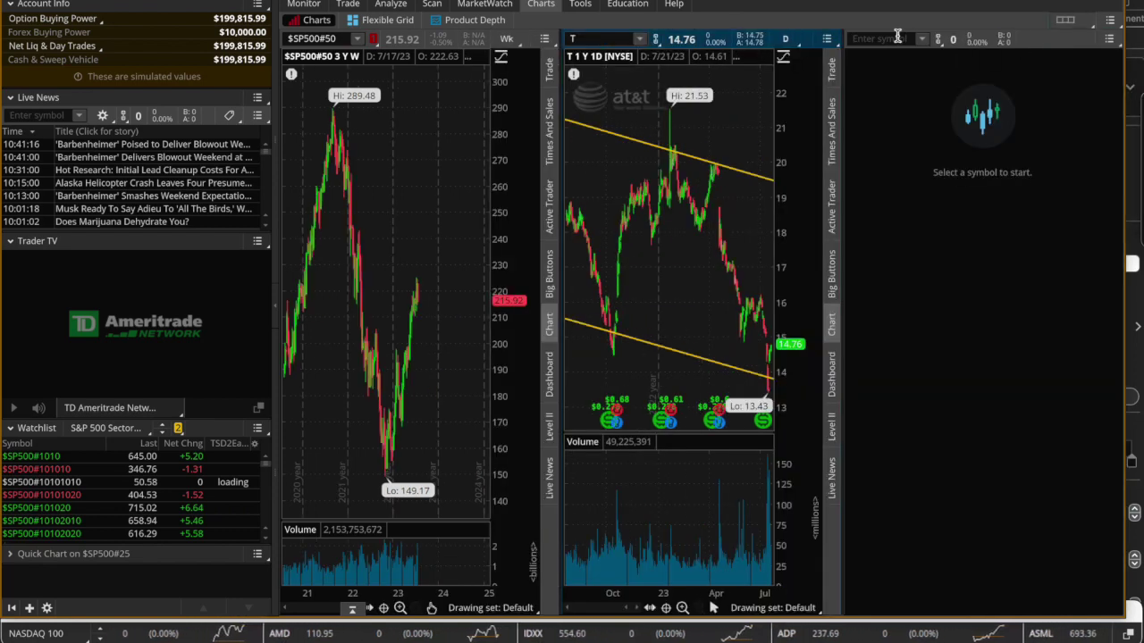
Check the S&P 500 sector symbols in the MarketWatch quotes and load the Information Technology sector, $SP500#45, in the third chart cell
left_click(896, 38)
left_click(485, 4)
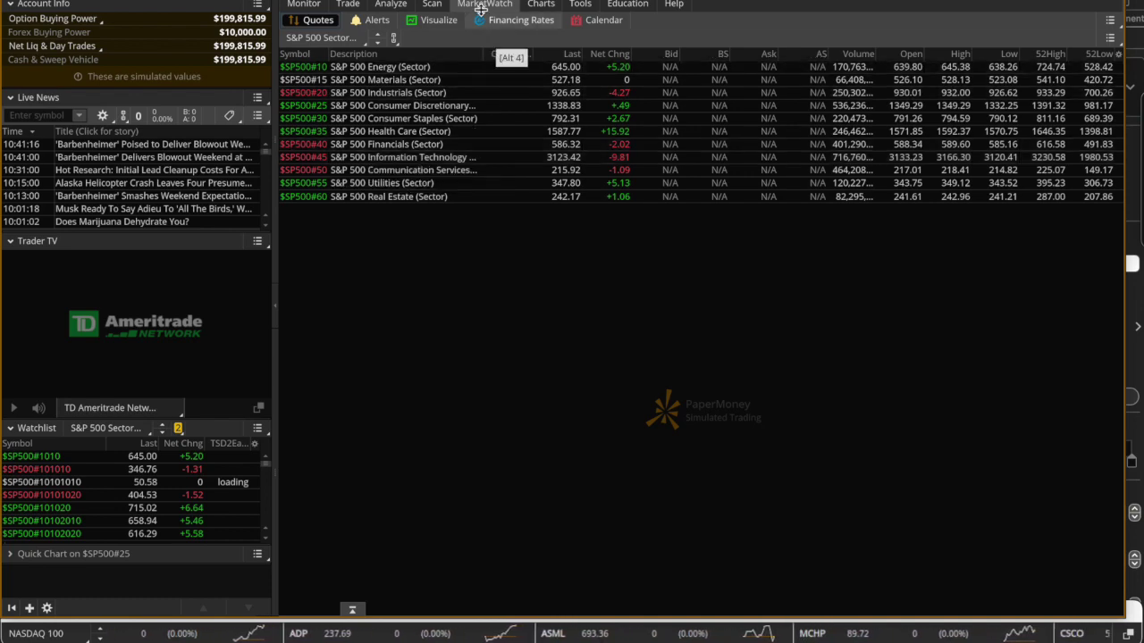
left_click(540, 4)
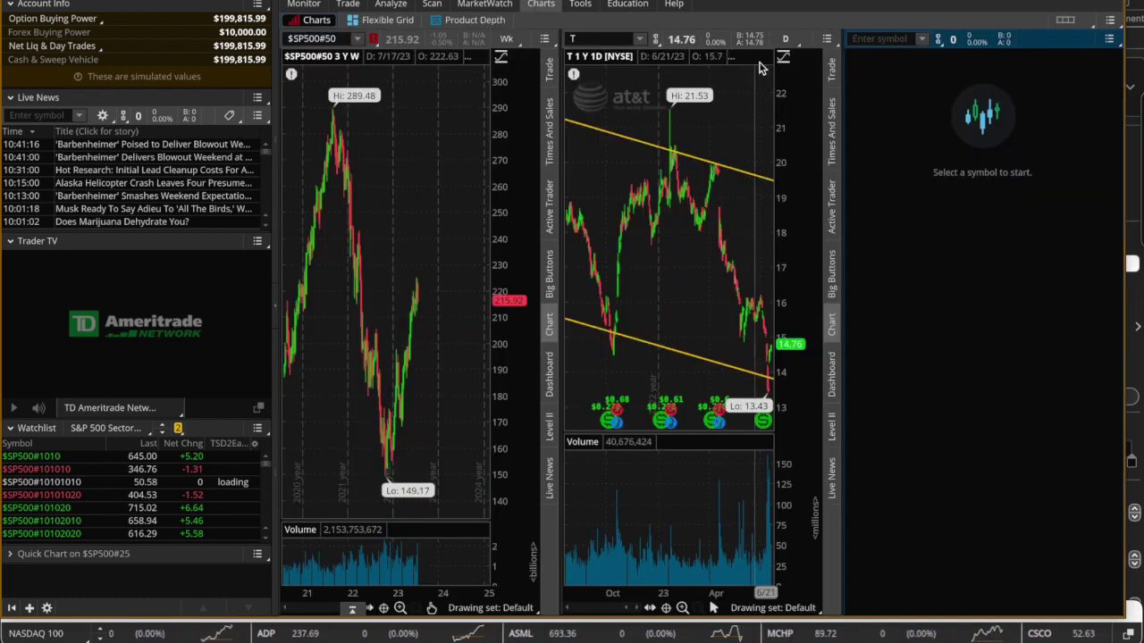
left_click(867, 39)
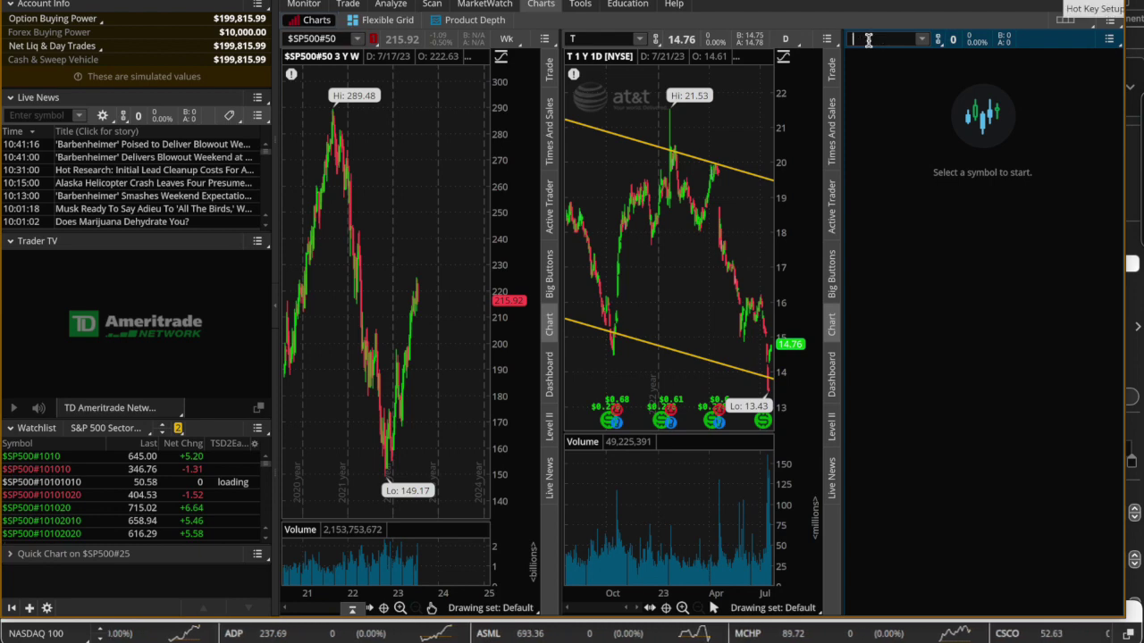
type("$SP500#")
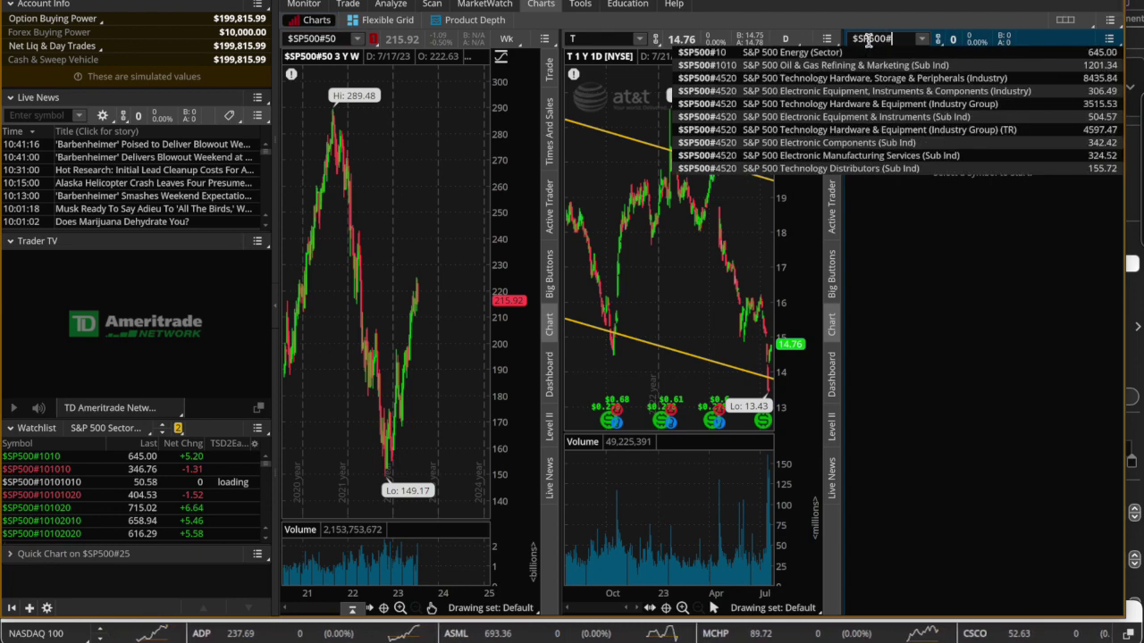
type("45")
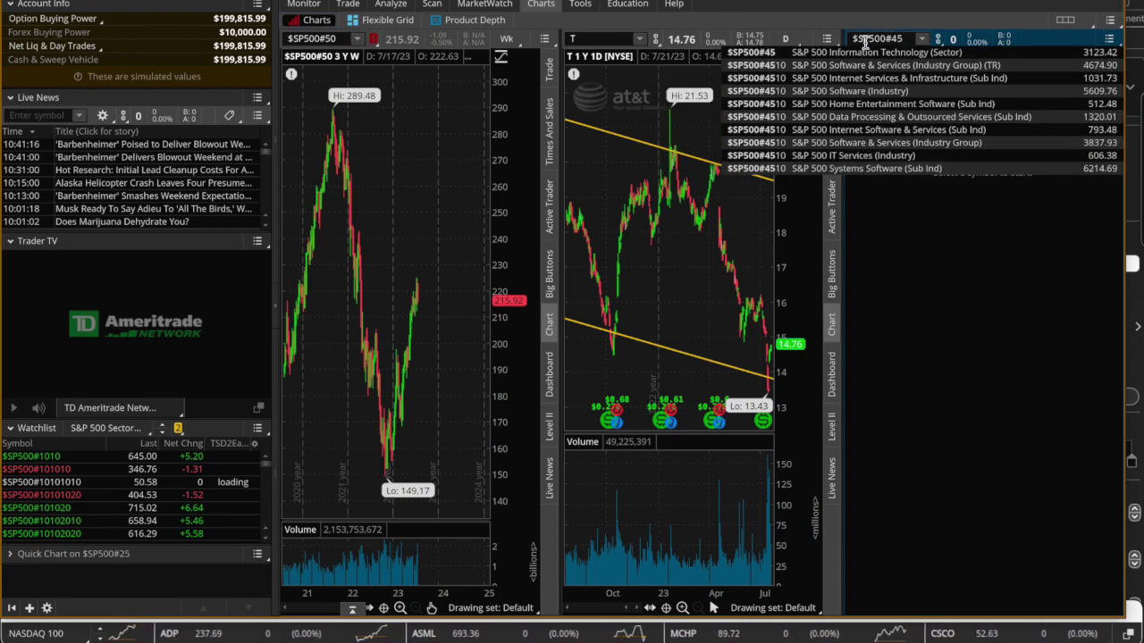
left_click(856, 55)
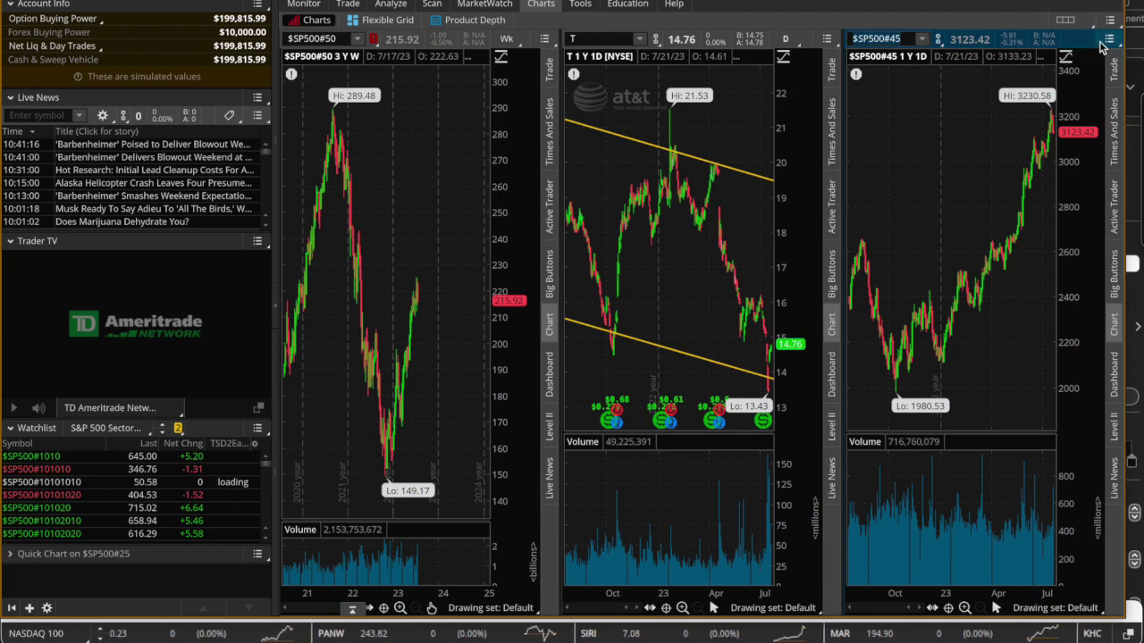
Maximize the $SP500#50 chart cell and cycle forward to the $SP500#45 cell and back to the T cell
left_click(544, 38)
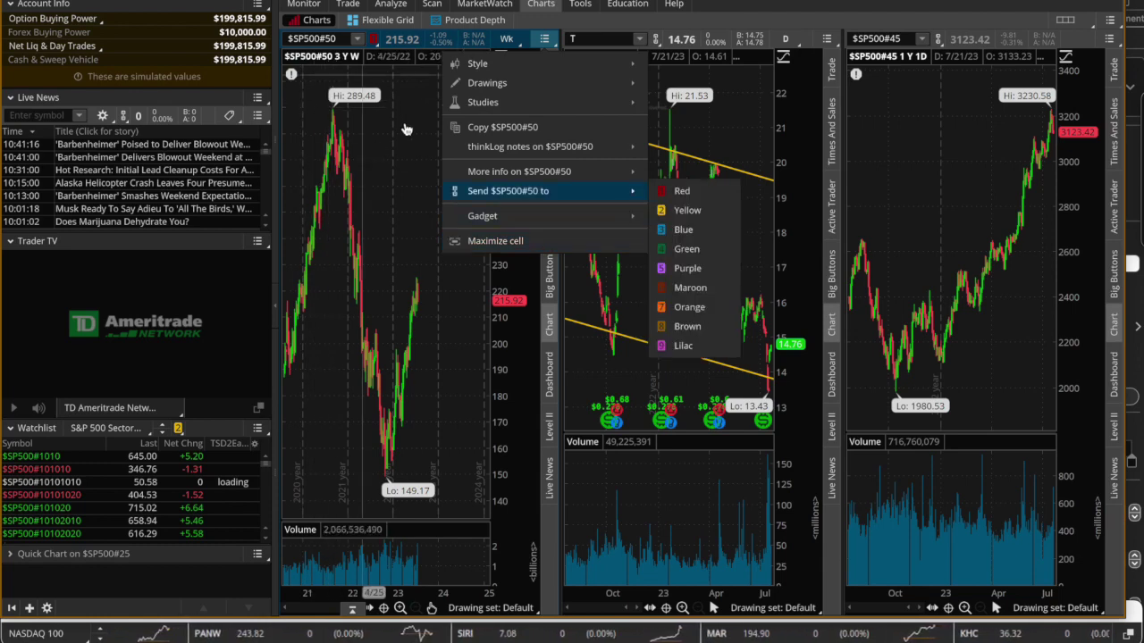
left_click(517, 241)
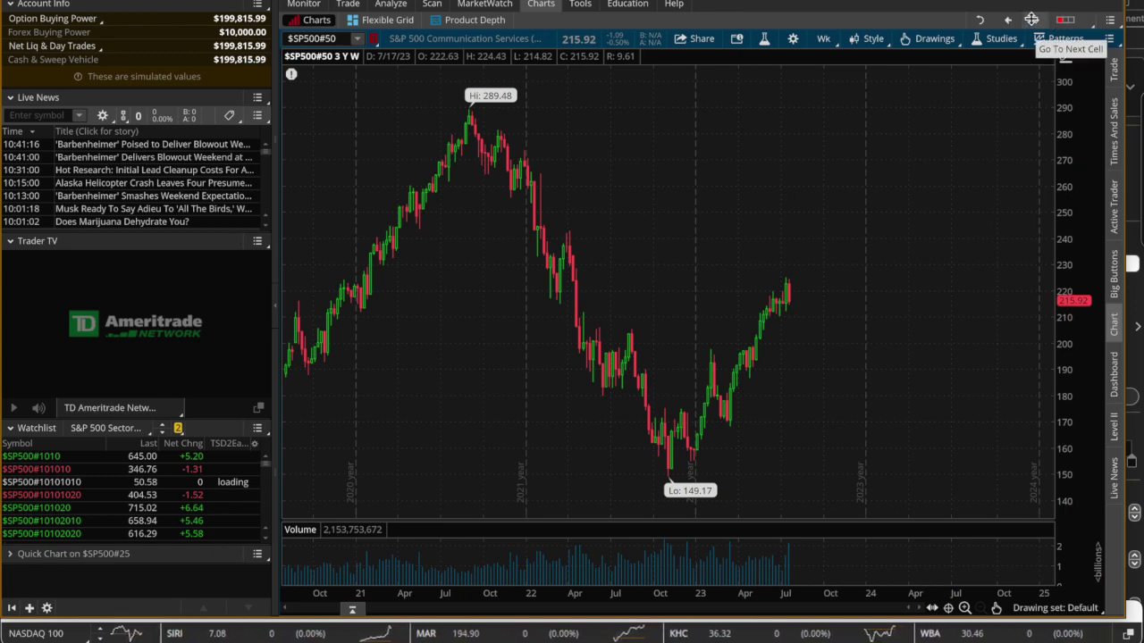
left_click(1031, 20)
left_click(1031, 20)
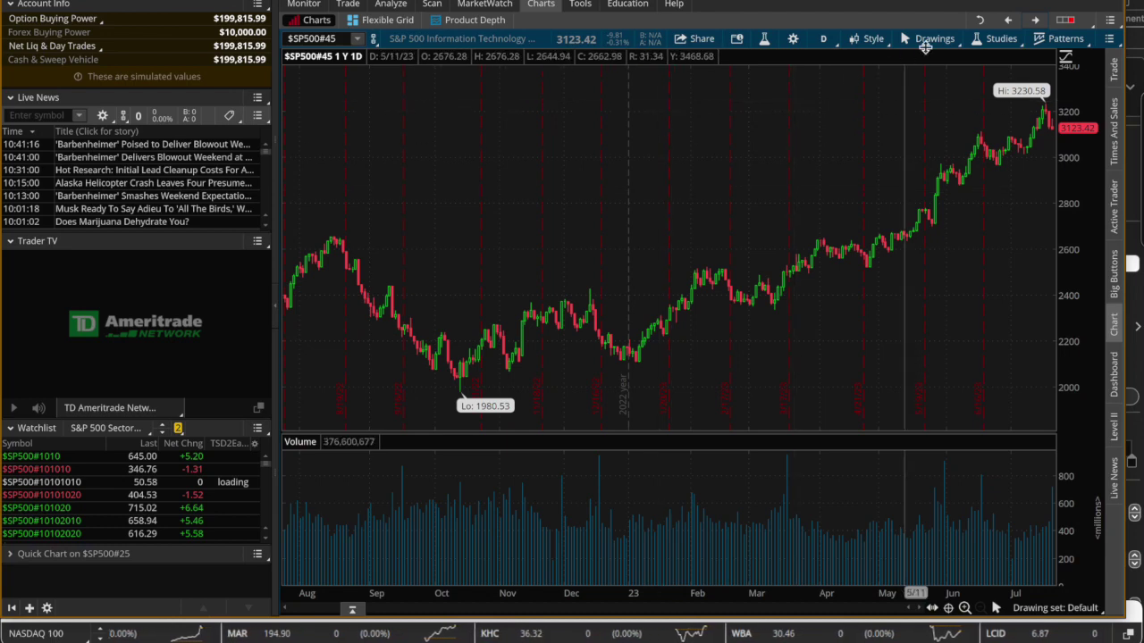
left_click(1009, 19)
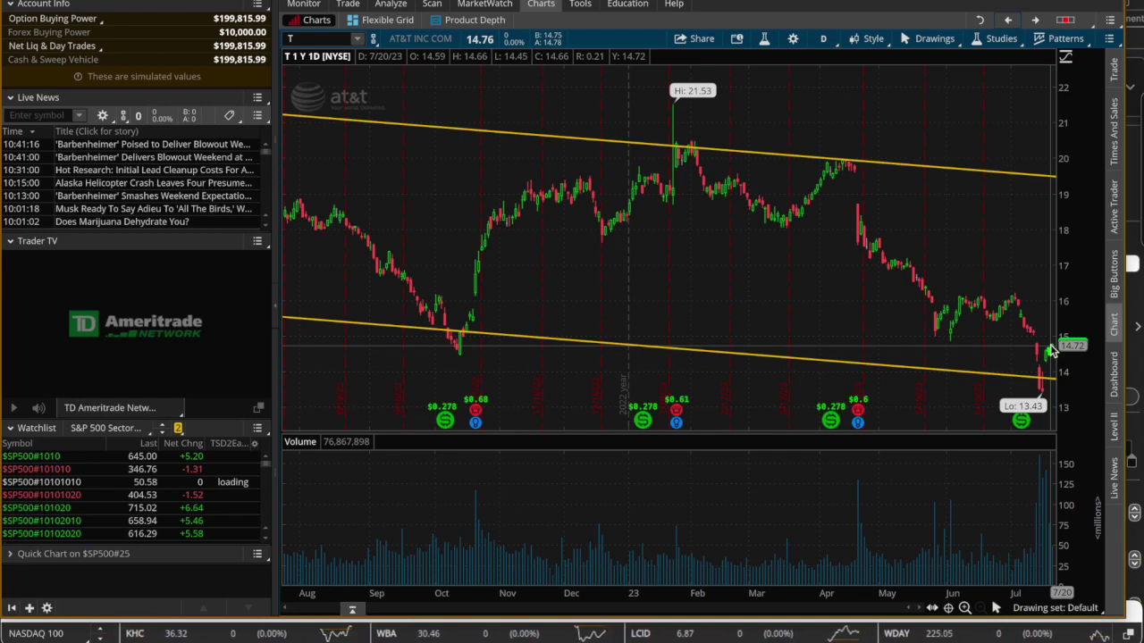
key("XF86AudioMute")
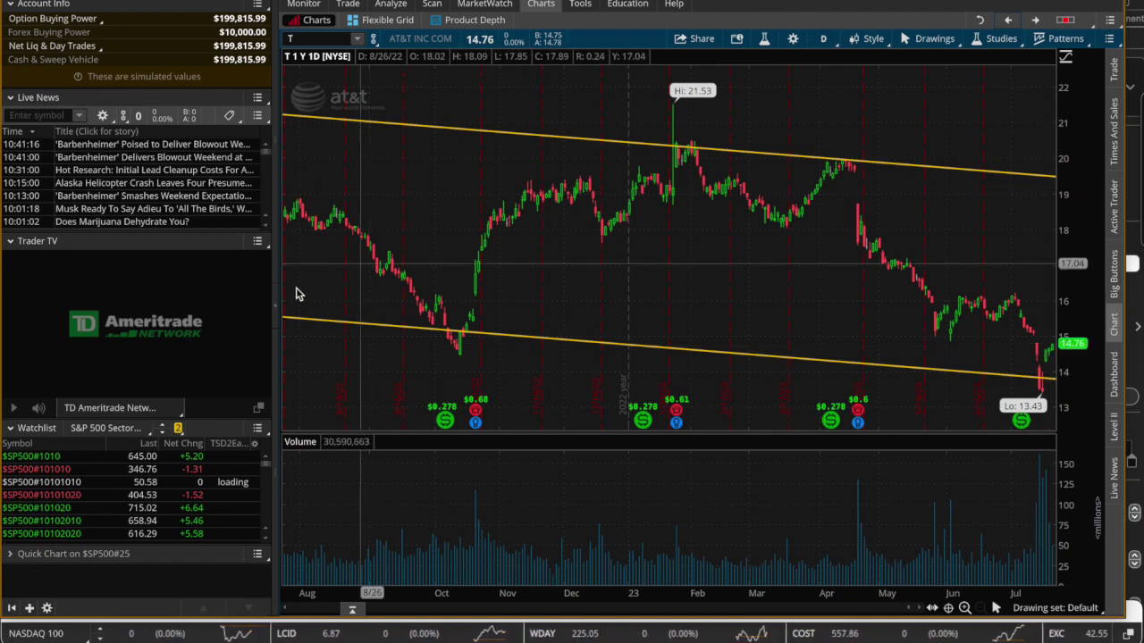
Collapse the gadget sidebar beside the charts, and switch to Keynote to show the Tutorials Series Map Guideline slide
left_click(274, 306)
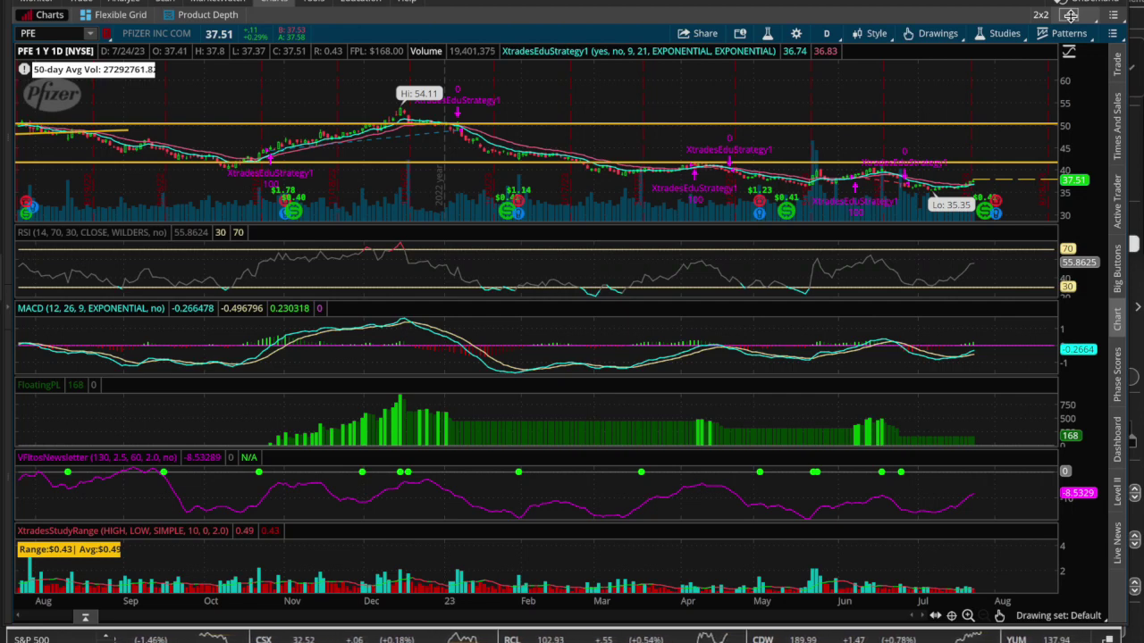
key("super+Tab")
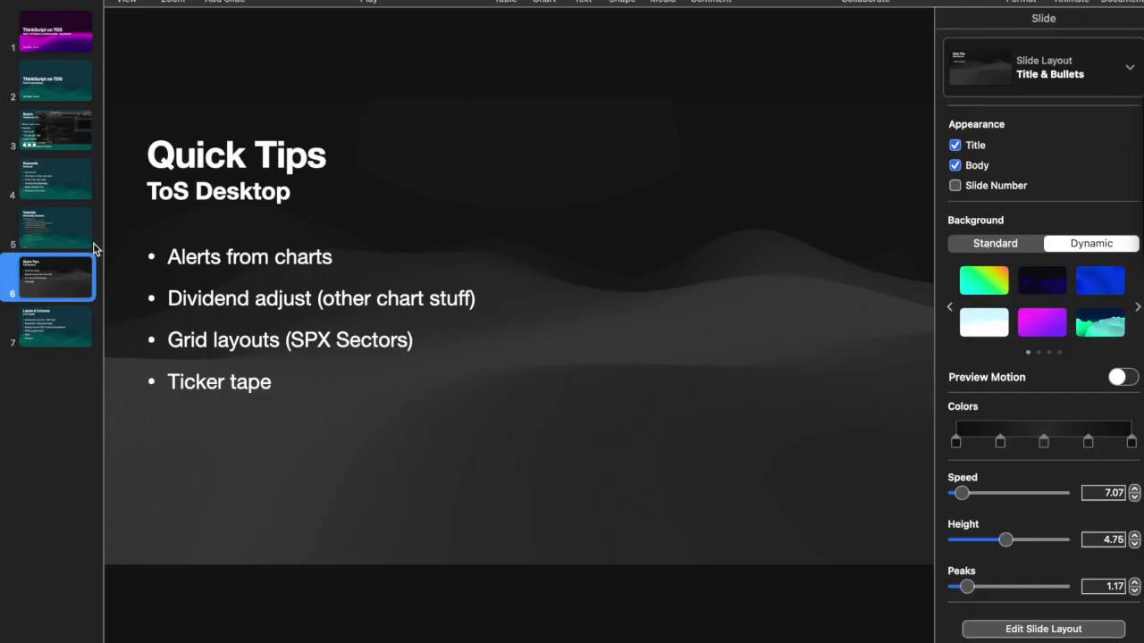
left_click(54, 235)
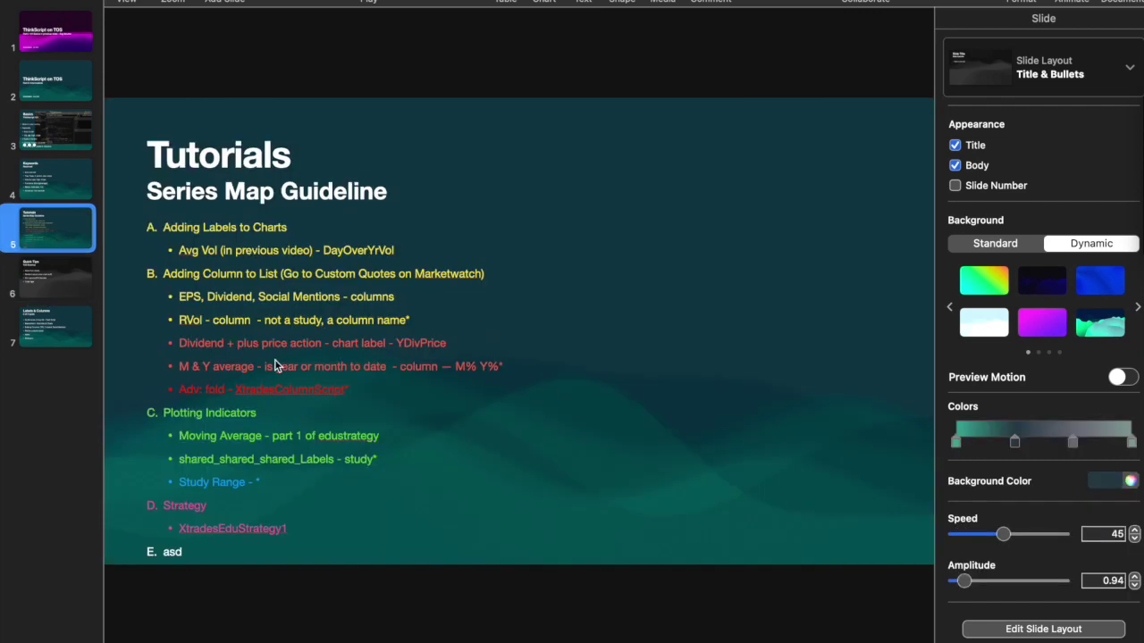